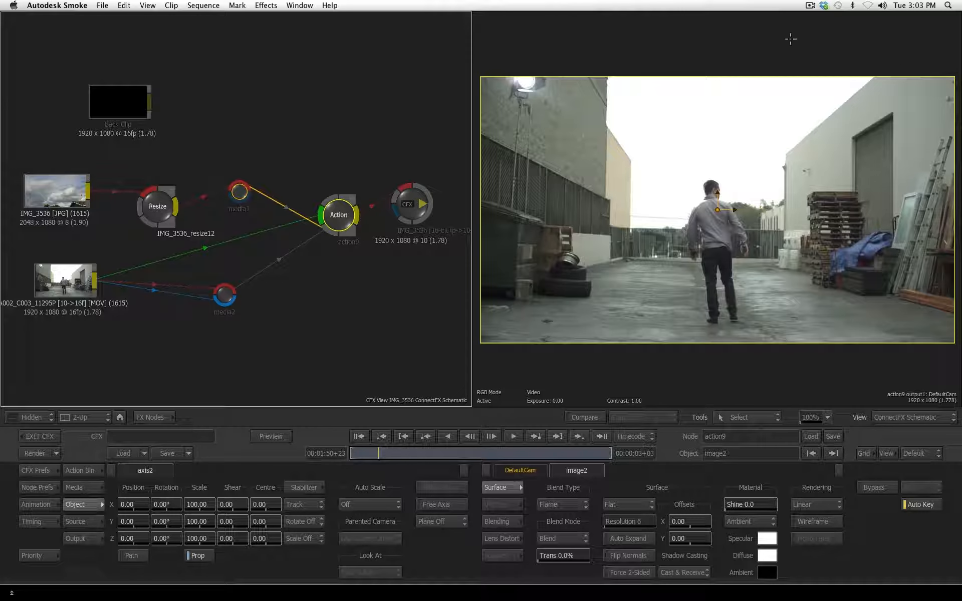
View the sky clip and the Action composite, and select the alley footage's layer 2 in the Action media list.
{"action": "left_click", "coordinate": [53, 194]}
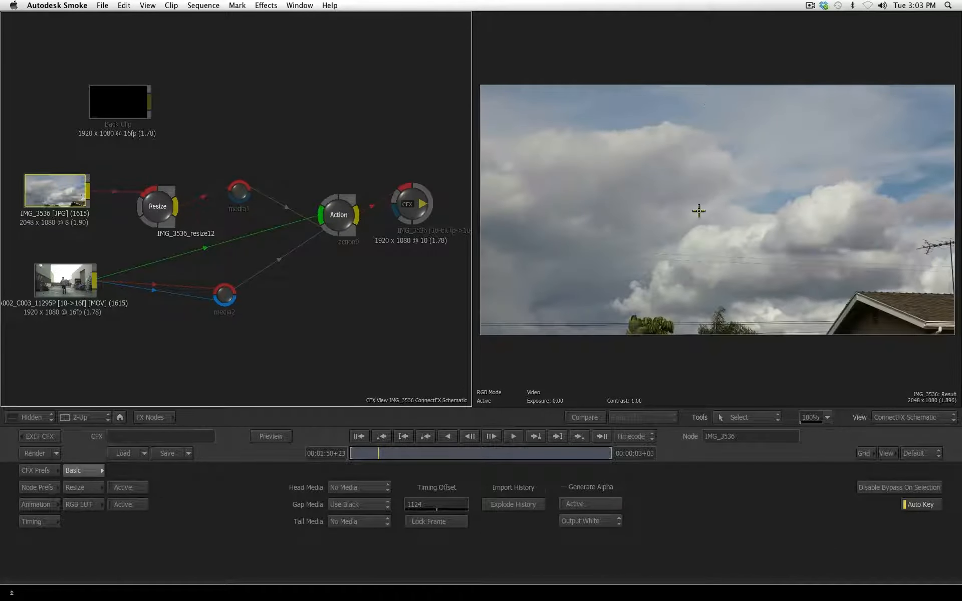
{"action": "left_click", "coordinate": [339, 214]}
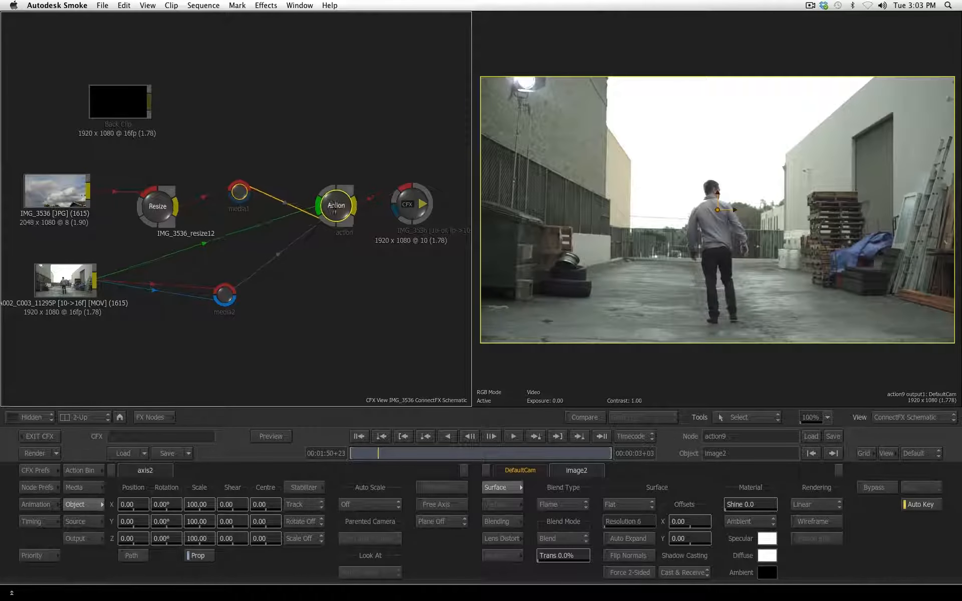
{"action": "left_click", "coordinate": [79, 488]}
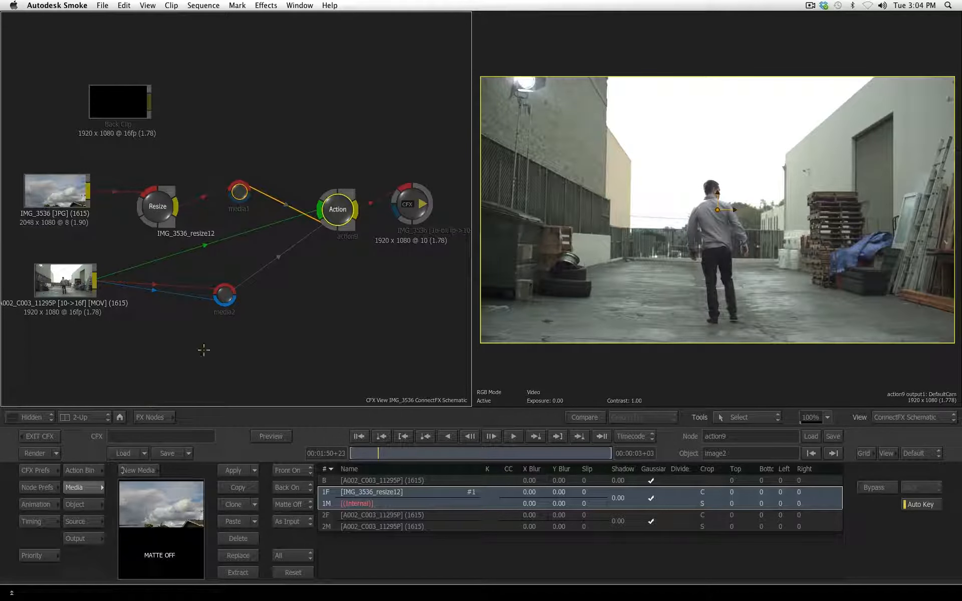
{"action": "left_click", "coordinate": [490, 524]}
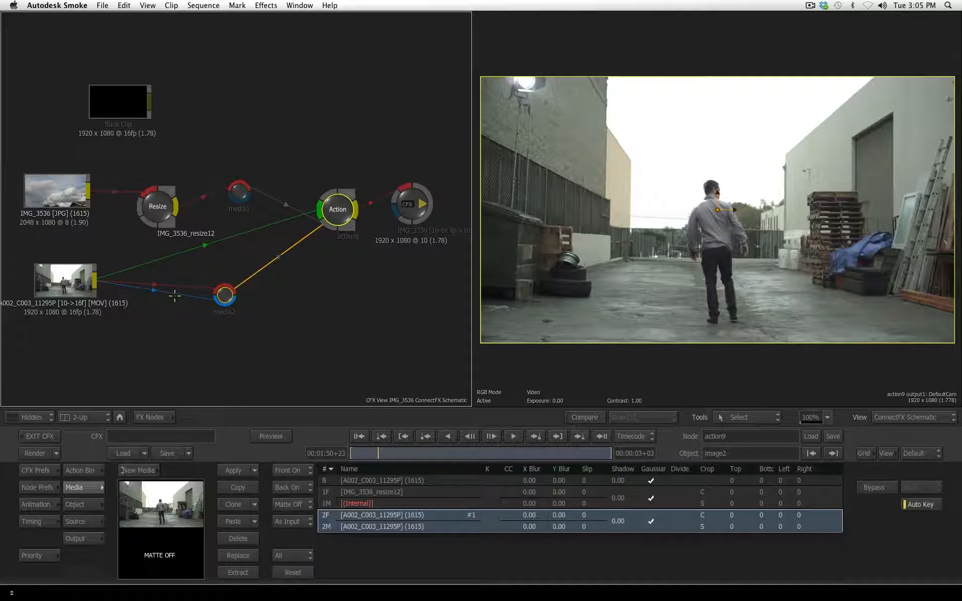
Move the media2 node down and insert a GMask node between the alley footage and media2's matte input.
{"action": "left_click_drag", "start_coordinate": [234, 289], "coordinate": [233, 314]}
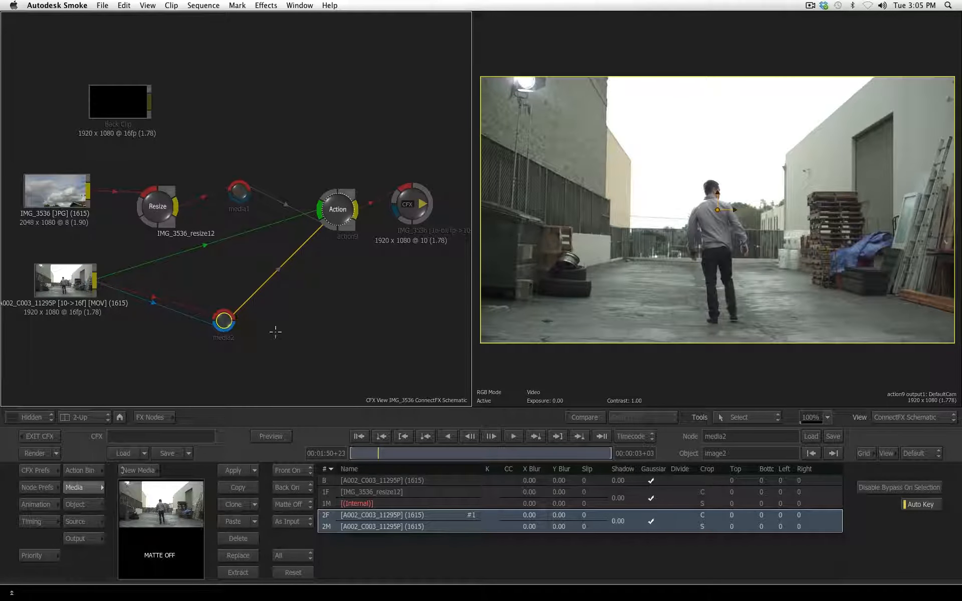
{"action": "left_click", "coordinate": [151, 416]}
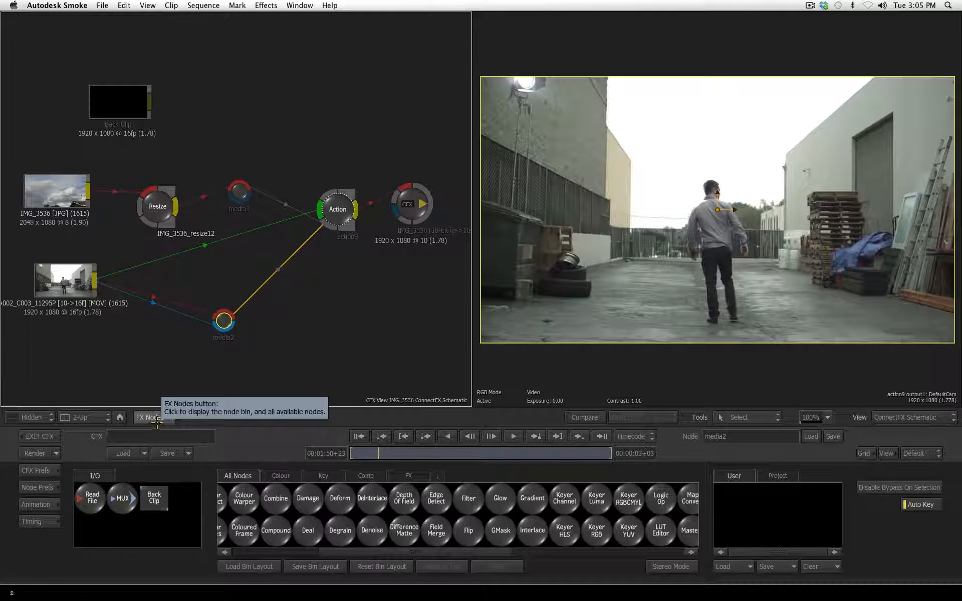
{"action": "left_click_drag", "start_coordinate": [334, 553], "coordinate": [382, 590]}
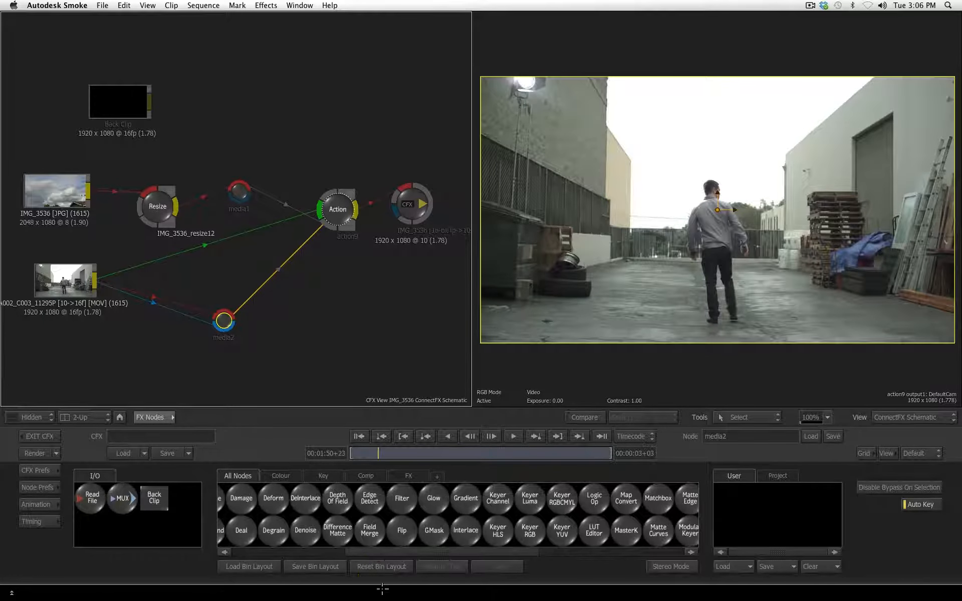
{"action": "left_click_drag", "start_coordinate": [434, 530], "coordinate": [146, 355]}
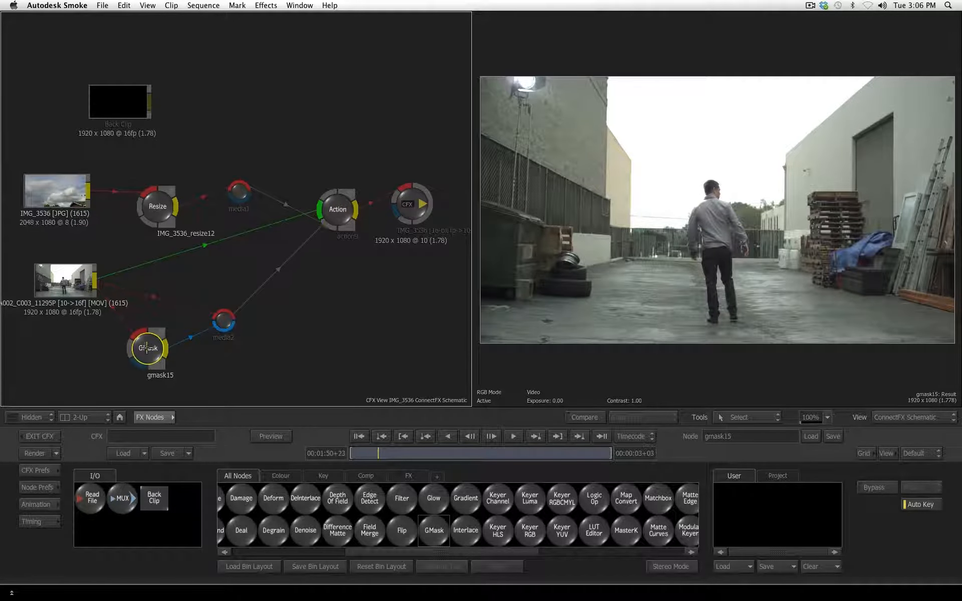
Show the GMask node's controls and widen the result viewer.
{"action": "left_click", "coordinate": [152, 417]}
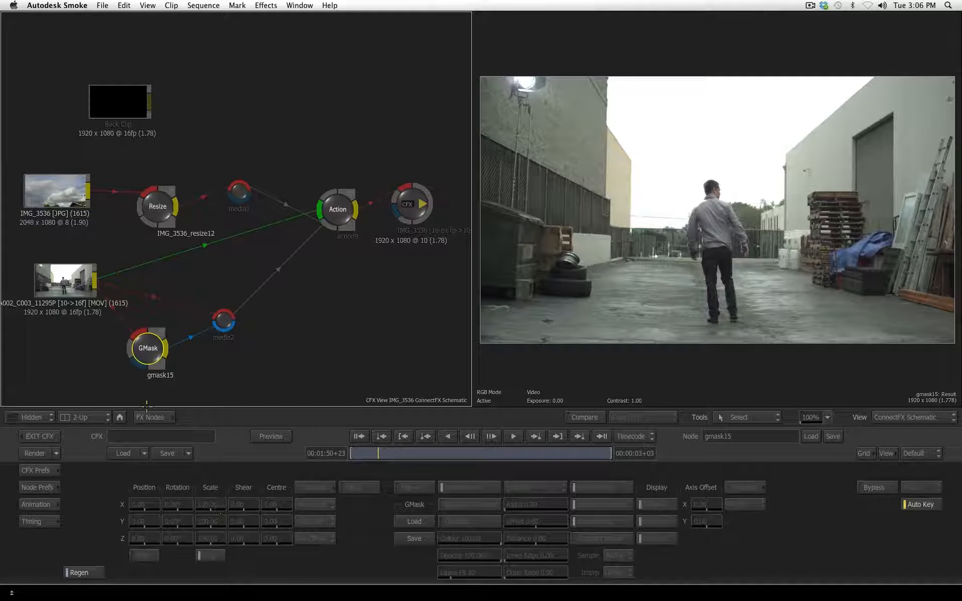
{"action": "left_click", "coordinate": [154, 419]}
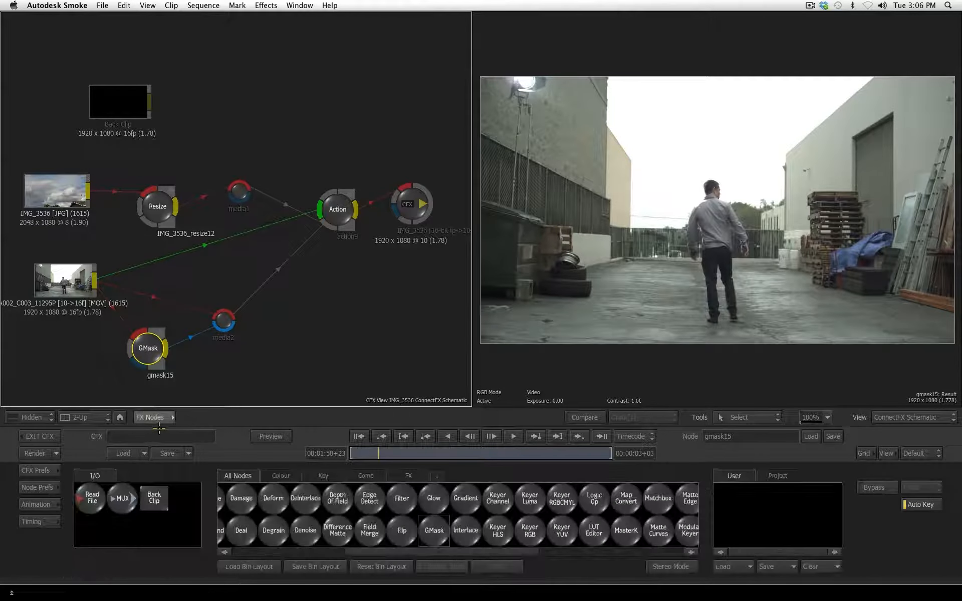
{"action": "double_click", "coordinate": [146, 347]}
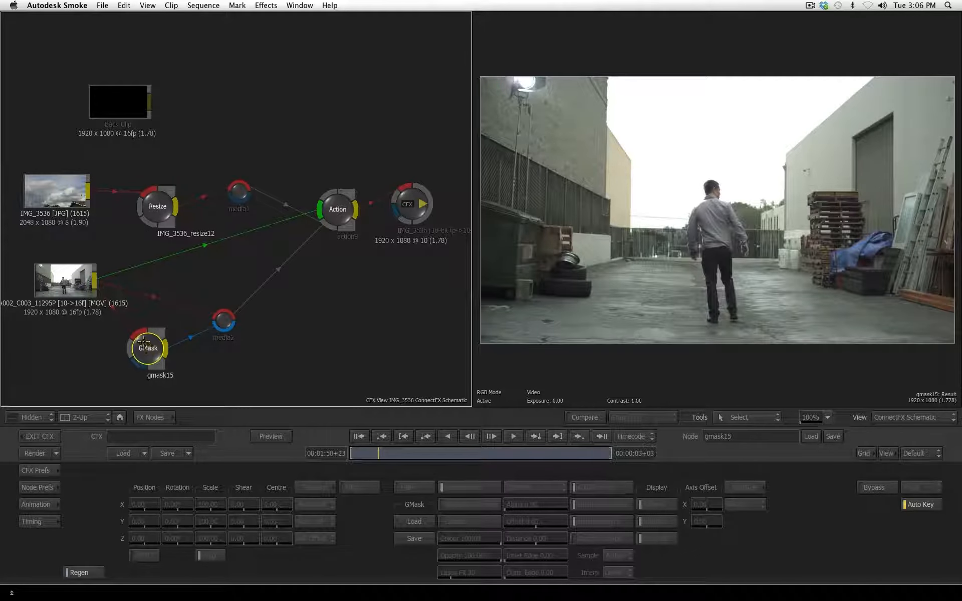
{"action": "left_click_drag", "start_coordinate": [472, 369], "coordinate": [361, 371]}
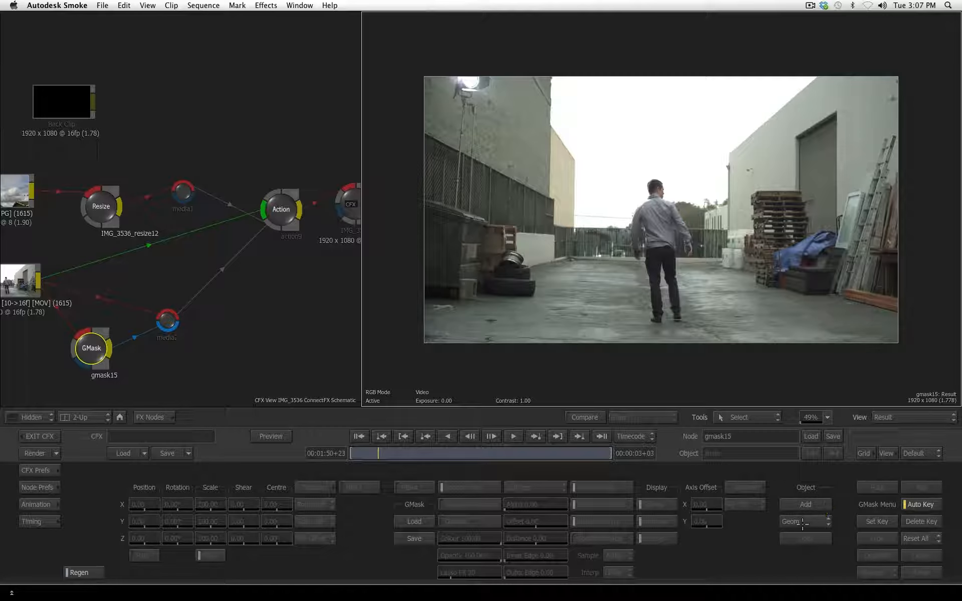
Add a Geom shape and draw its first points from above the frame down the left building's edge to its lower roofline.
{"action": "left_click", "coordinate": [807, 504]}
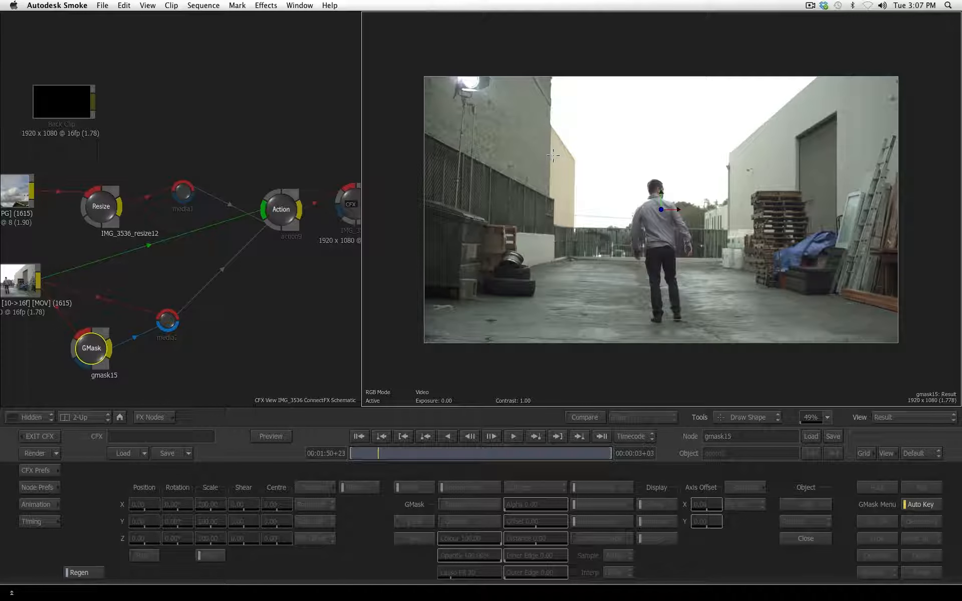
{"action": "mouse_move", "coordinate": [522, 189]}
{"action": "left_mouse_down"}
{"action": "mouse_move", "coordinate": [534, 190]}
{"action": "mouse_move", "coordinate": [486, 190]}
{"action": "mouse_move", "coordinate": [473, 215]}
{"action": "mouse_move", "coordinate": [634, 84]}
{"action": "mouse_move", "coordinate": [481, 232]}
{"action": "mouse_move", "coordinate": [611, 134]}
{"action": "left_mouse_up"}
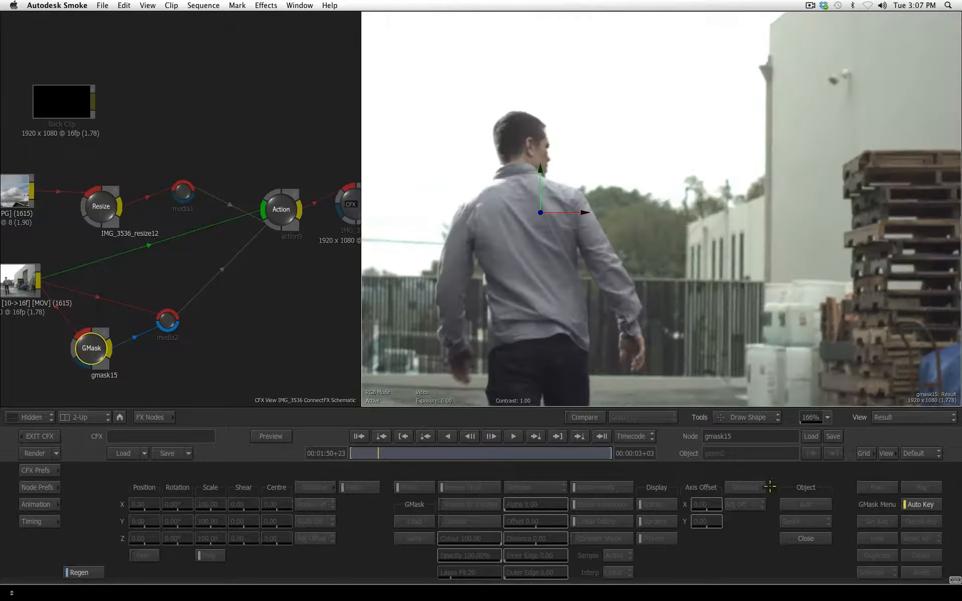
{"action": "left_click_drag", "start_coordinate": [436, 113], "coordinate": [734, 496]}
{"action": "left_click_drag", "start_coordinate": [531, 147], "coordinate": [621, 134]}
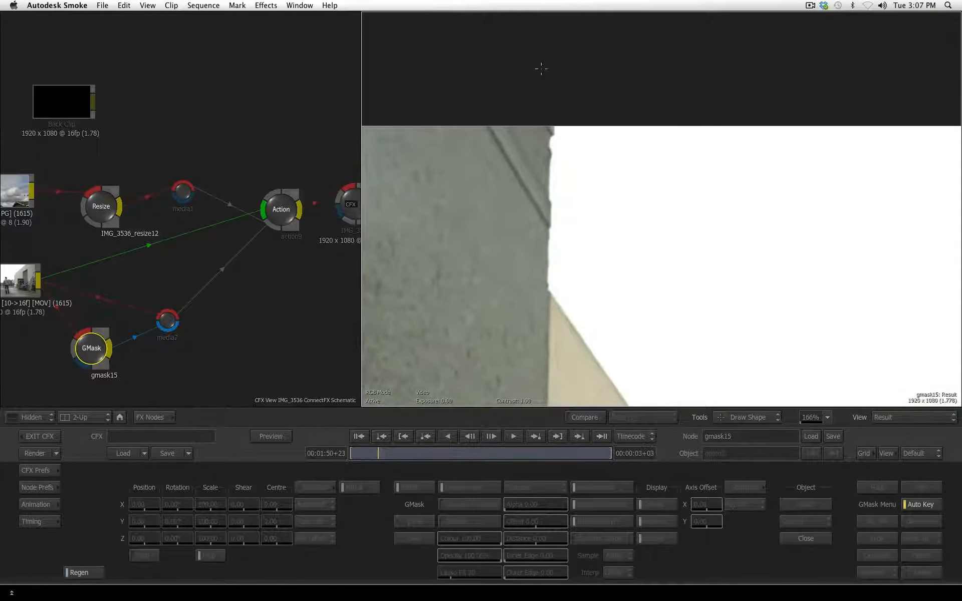
{"action": "mouse_move", "coordinate": [553, 53]}
{"action": "left_mouse_down"}
{"action": "mouse_move", "coordinate": [555, 127]}
{"action": "mouse_move", "coordinate": [552, 54]}
{"action": "left_mouse_up"}
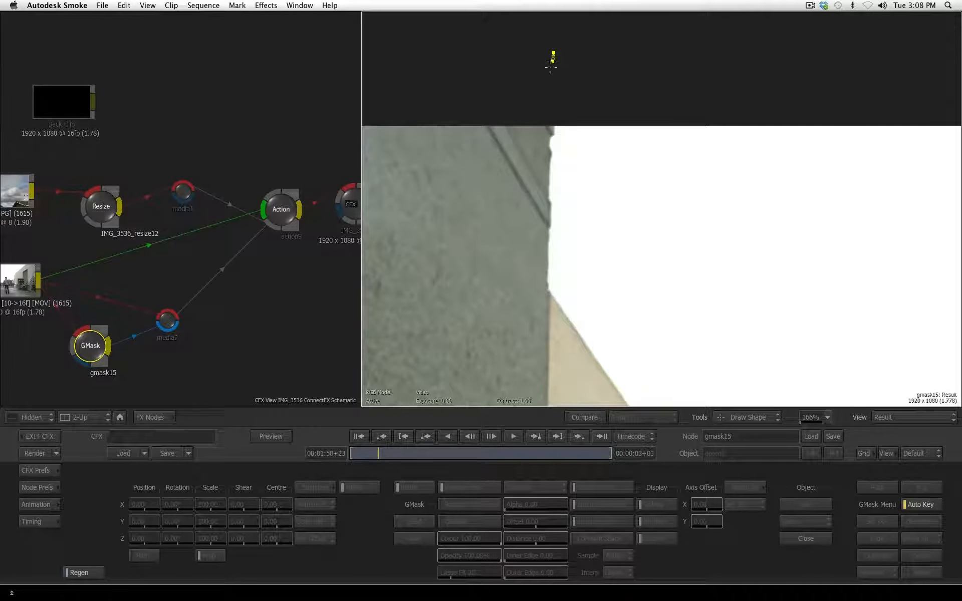
{"action": "left_click", "coordinate": [554, 134]}
{"action": "left_click", "coordinate": [549, 138]}
{"action": "left_click", "coordinate": [549, 147]}
{"action": "left_click_drag", "start_coordinate": [548, 188], "coordinate": [547, 200]}
{"action": "left_click", "coordinate": [548, 226]}
{"action": "left_click_drag", "start_coordinate": [545, 289], "coordinate": [548, 303]}
Continue the shape along the fence, up the right building and above the frame, and close it at its first point.
{"action": "left_click_drag", "start_coordinate": [688, 351], "coordinate": [482, 469]}
{"action": "left_click_drag", "start_coordinate": [656, 249], "coordinate": [658, 256]}
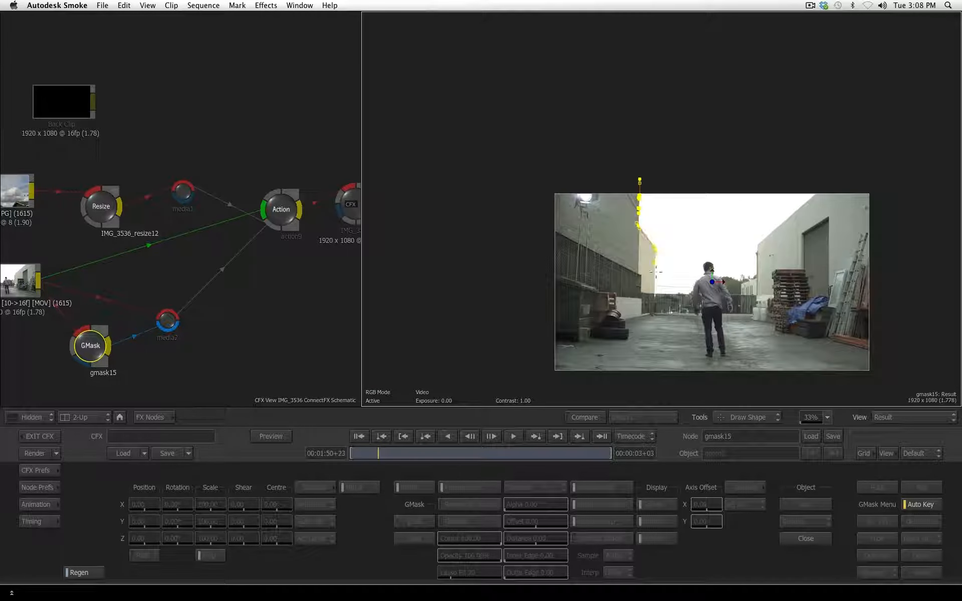
{"action": "left_click_drag", "start_coordinate": [655, 292], "coordinate": [741, 293]}
{"action": "left_click", "coordinate": [756, 276]}
{"action": "left_click", "coordinate": [762, 242]}
{"action": "left_click", "coordinate": [836, 172]}
{"action": "left_click", "coordinate": [651, 157]}
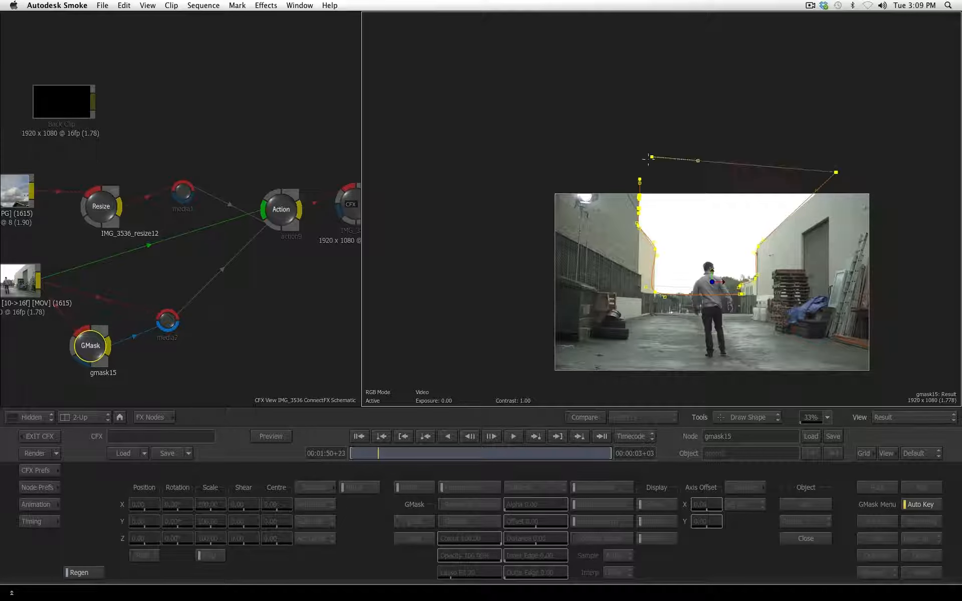
{"action": "left_click", "coordinate": [639, 179]}
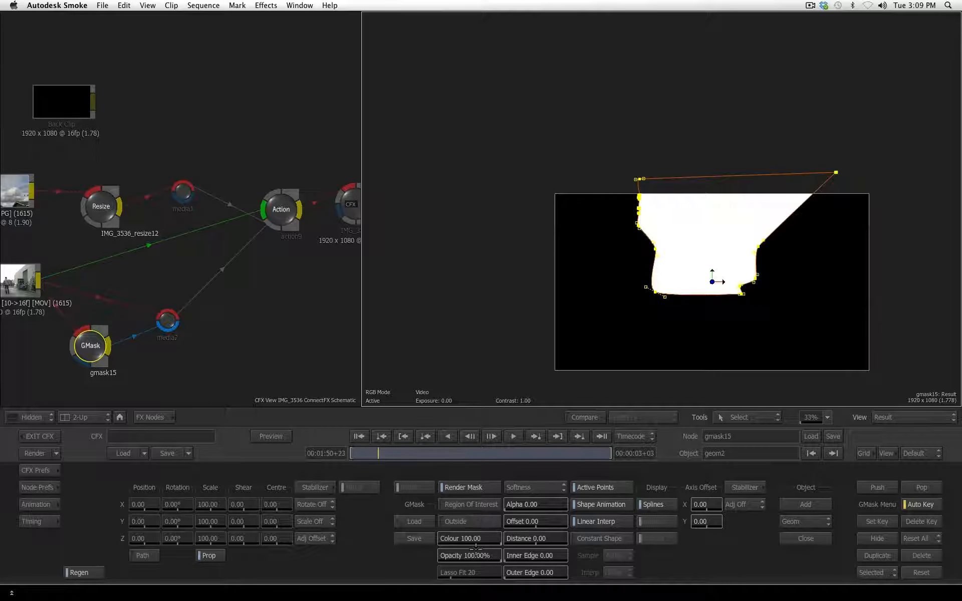
Set the mask shape to Outside and turn the matte on for layer 2 in the Action media list.
{"action": "left_click", "coordinate": [472, 522]}
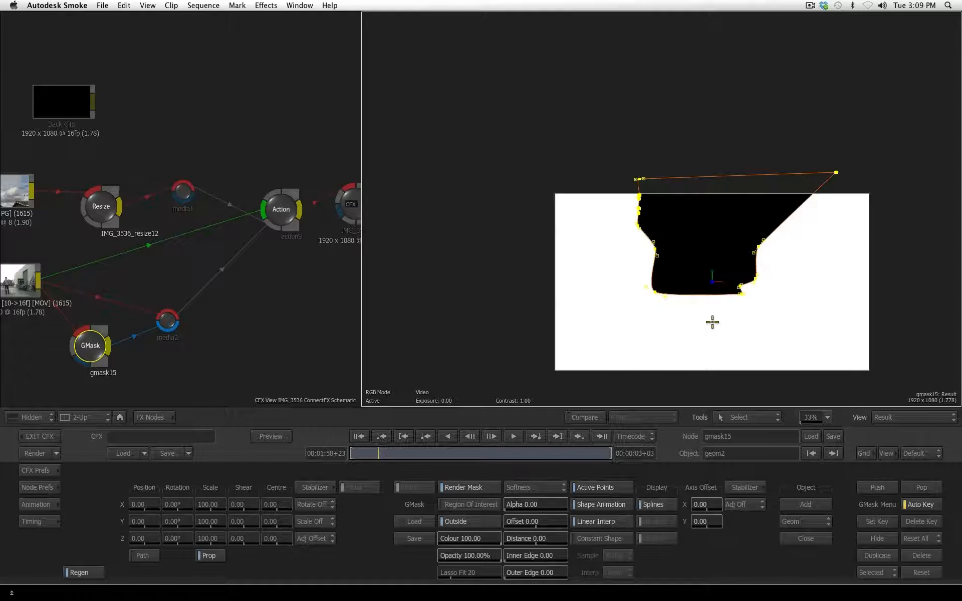
{"action": "left_click", "coordinate": [280, 209]}
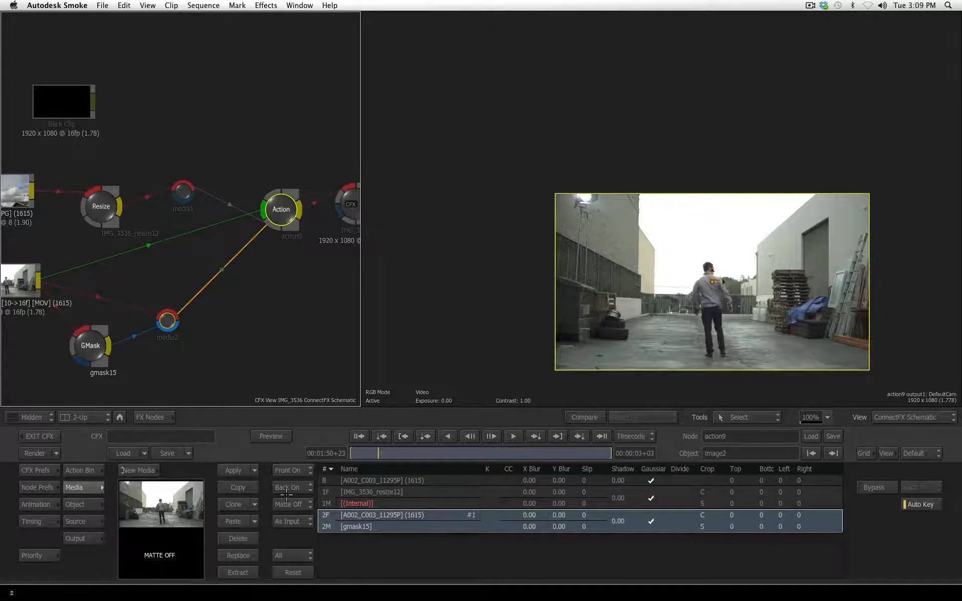
{"action": "left_click", "coordinate": [300, 505]}
{"action": "left_click", "coordinate": [314, 483]}
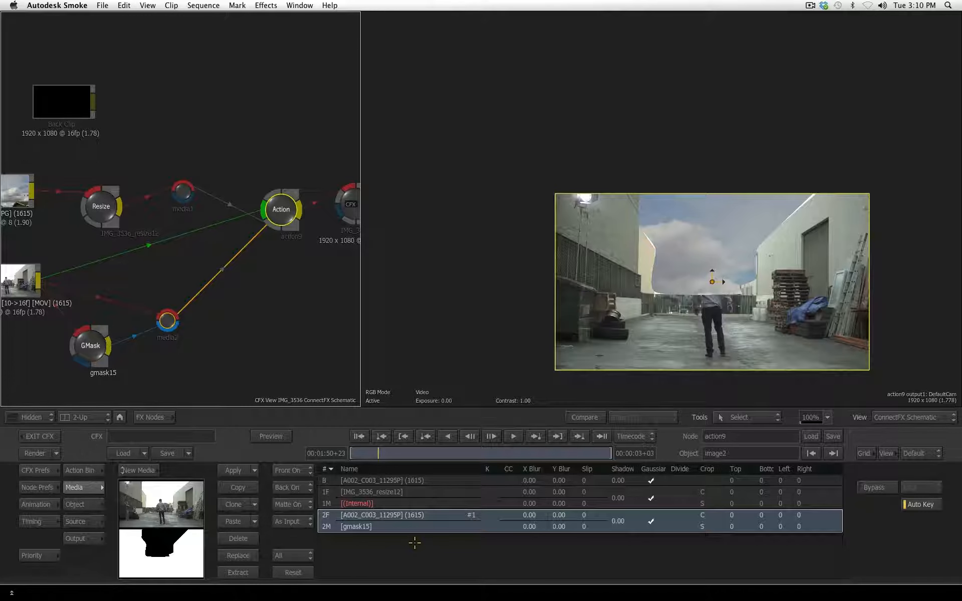
View the GMask node's matte and the masked composite through the media2 node.
{"action": "mouse_move", "coordinate": [88, 345]}
{"action": "left_mouse_down"}
{"action": "mouse_move", "coordinate": [59, 323]}
{"action": "mouse_move", "coordinate": [85, 321]}
{"action": "mouse_move", "coordinate": [95, 338]}
{"action": "mouse_move", "coordinate": [86, 353]}
{"action": "left_mouse_up"}
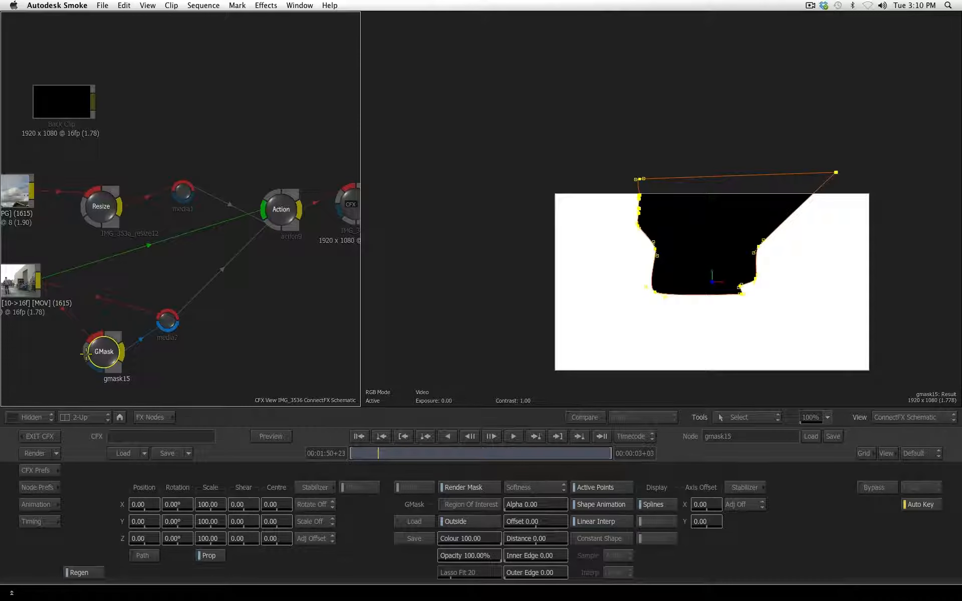
{"action": "mouse_move", "coordinate": [104, 353]}
{"action": "left_mouse_down"}
{"action": "mouse_move", "coordinate": [88, 345]}
{"action": "mouse_move", "coordinate": [100, 342]}
{"action": "left_mouse_up"}
{"action": "left_click_drag", "start_coordinate": [168, 320], "coordinate": [169, 318]}
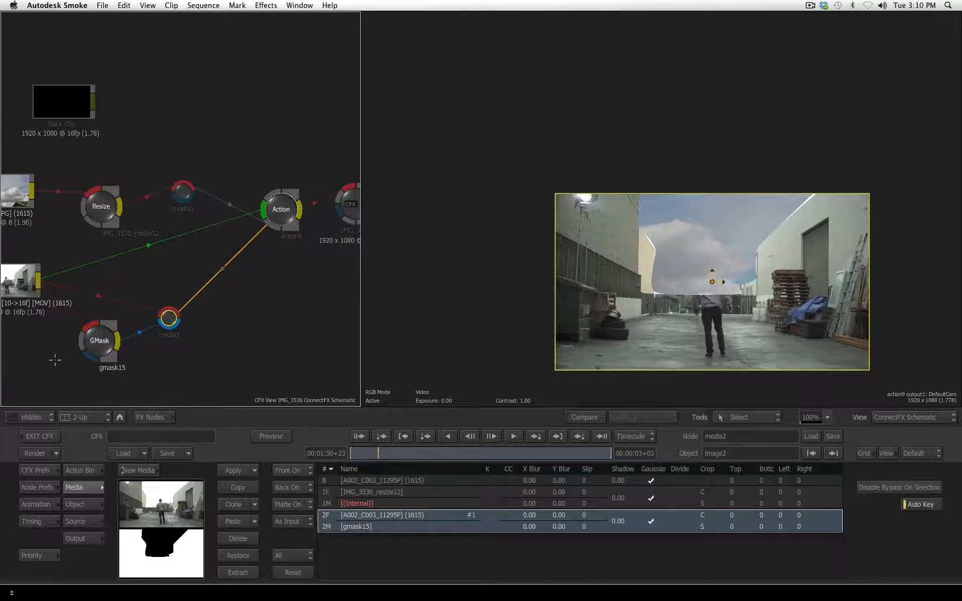
Detach the GMask node from the footage and media2, and delete it.
{"action": "left_click_drag", "start_coordinate": [105, 340], "coordinate": [71, 349]}
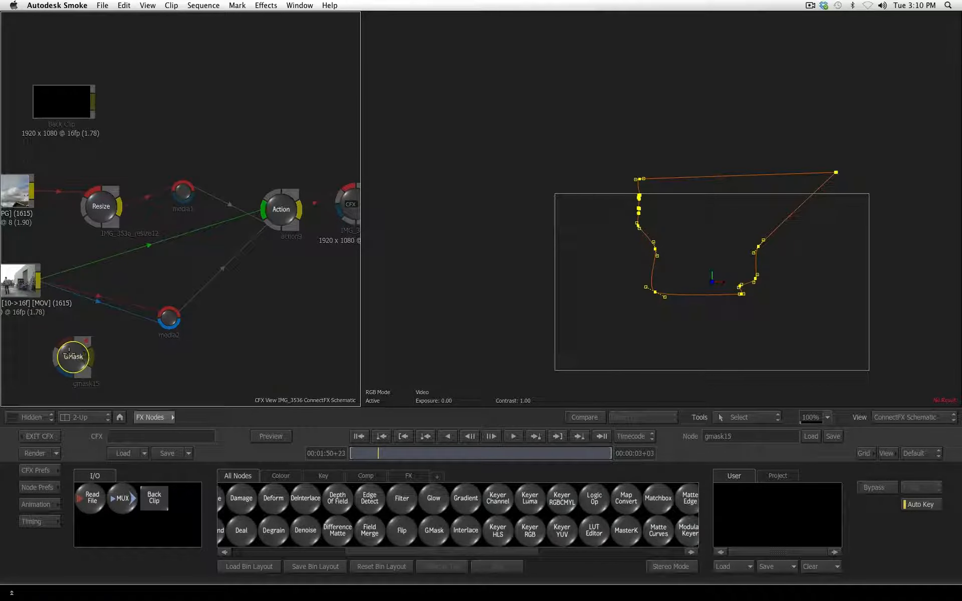
{"action": "left_click_drag", "start_coordinate": [73, 357], "coordinate": [84, 342]}
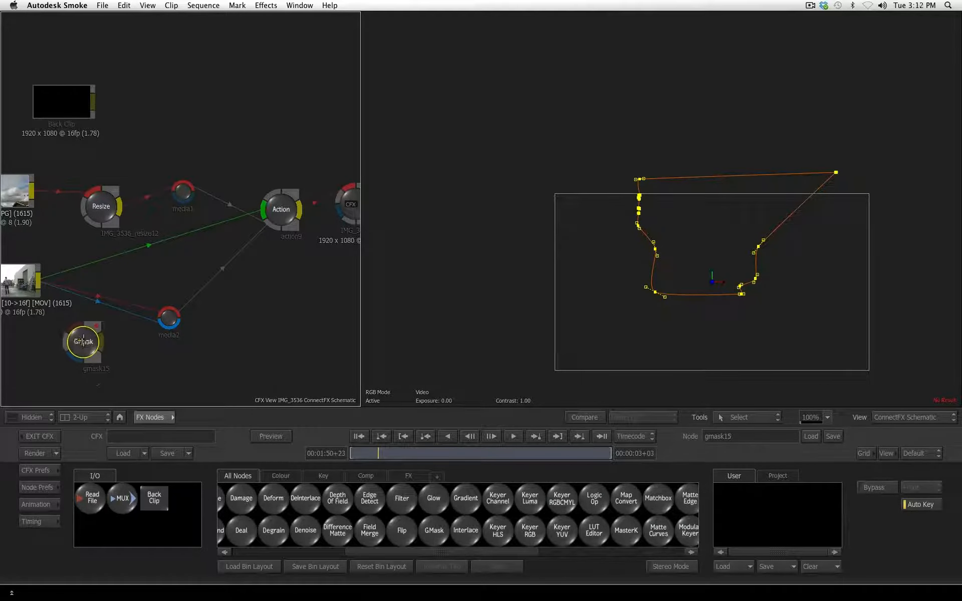
{"action": "key", "text": "Delete"}
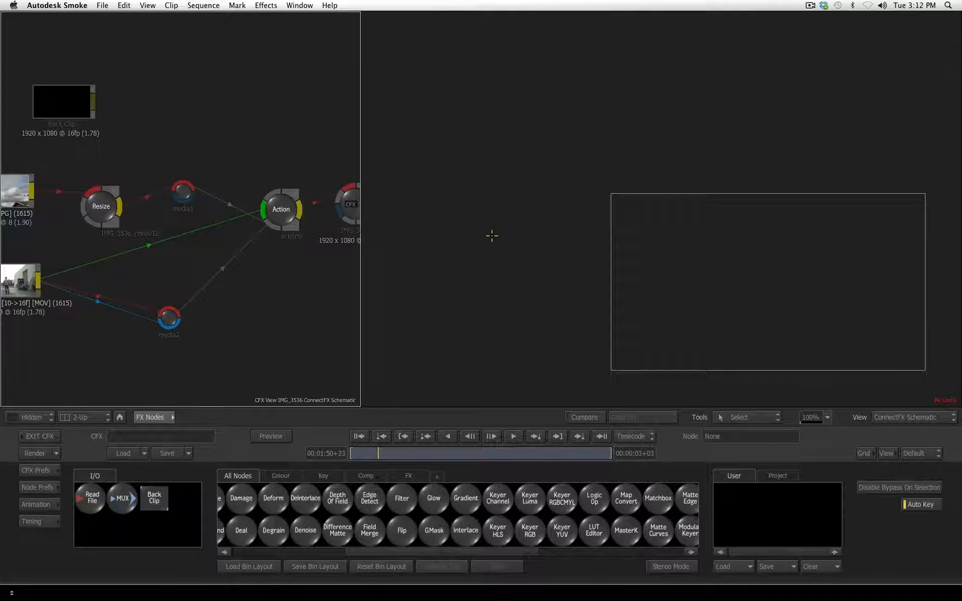
Select the Action node, frame its composite larger in the viewer, and turn the matte off for layer 2.
{"action": "left_click_drag", "start_coordinate": [280, 200], "coordinate": [265, 215]}
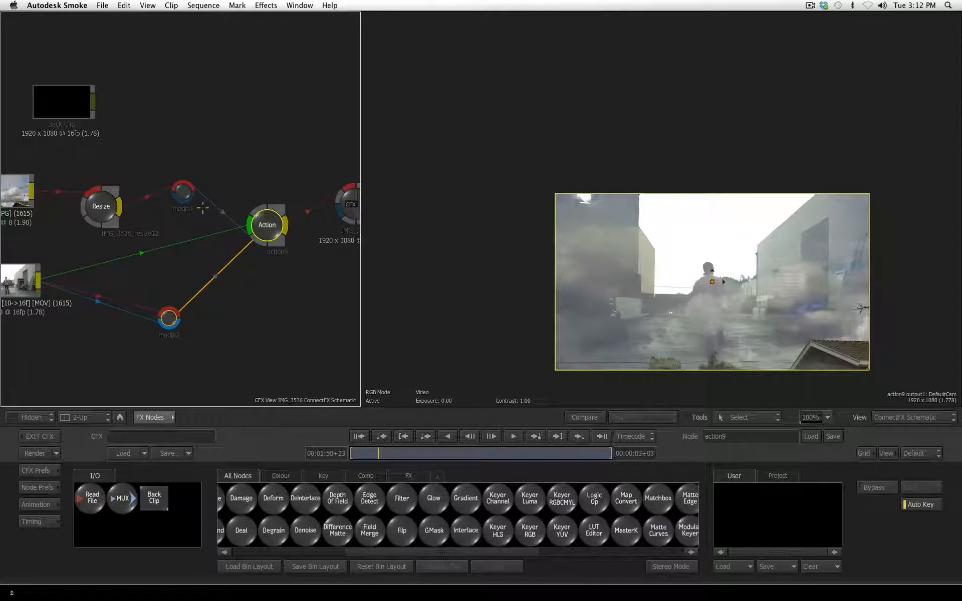
{"action": "mouse_move", "coordinate": [276, 220]}
{"action": "left_mouse_down"}
{"action": "mouse_move", "coordinate": [262, 217]}
{"action": "mouse_move", "coordinate": [275, 208]}
{"action": "left_mouse_up"}
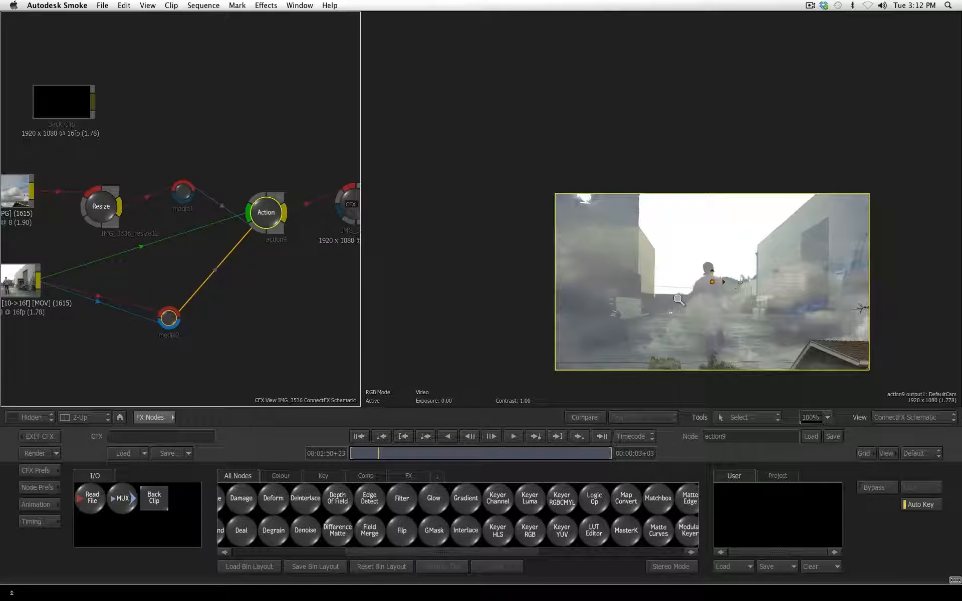
{"action": "left_click_drag", "start_coordinate": [681, 300], "coordinate": [688, 171]}
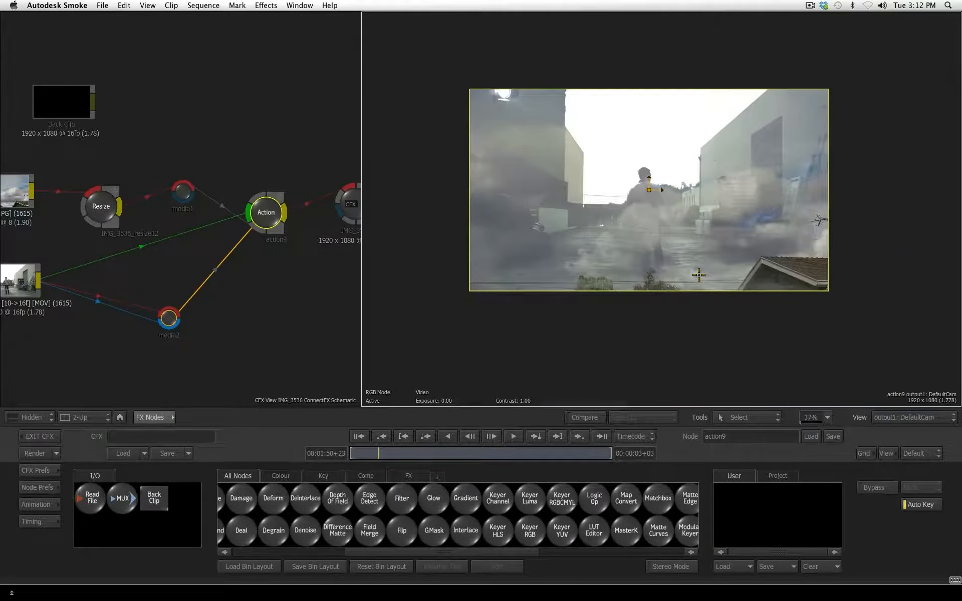
{"action": "left_click", "coordinate": [161, 417]}
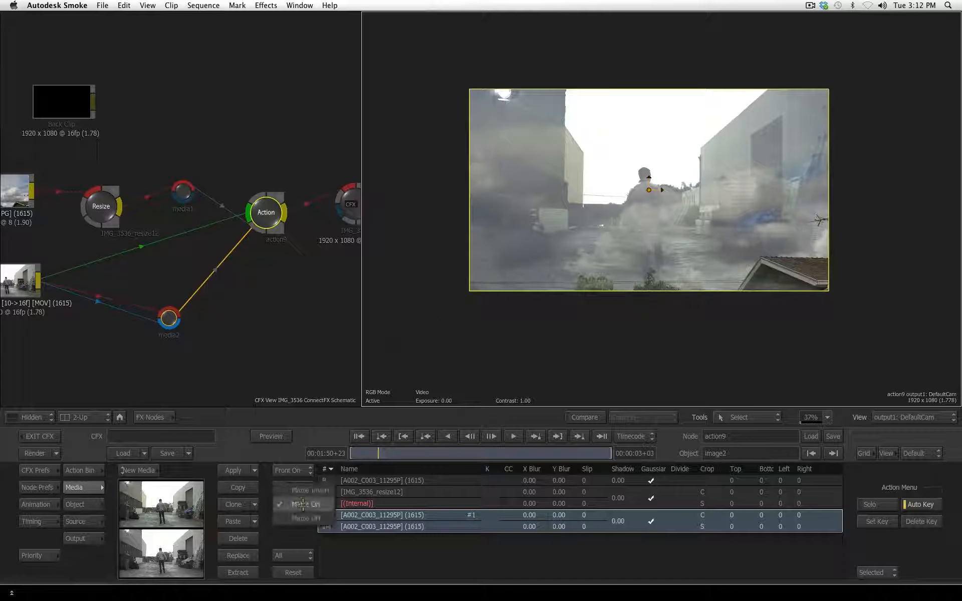
{"action": "left_click", "coordinate": [299, 503]}
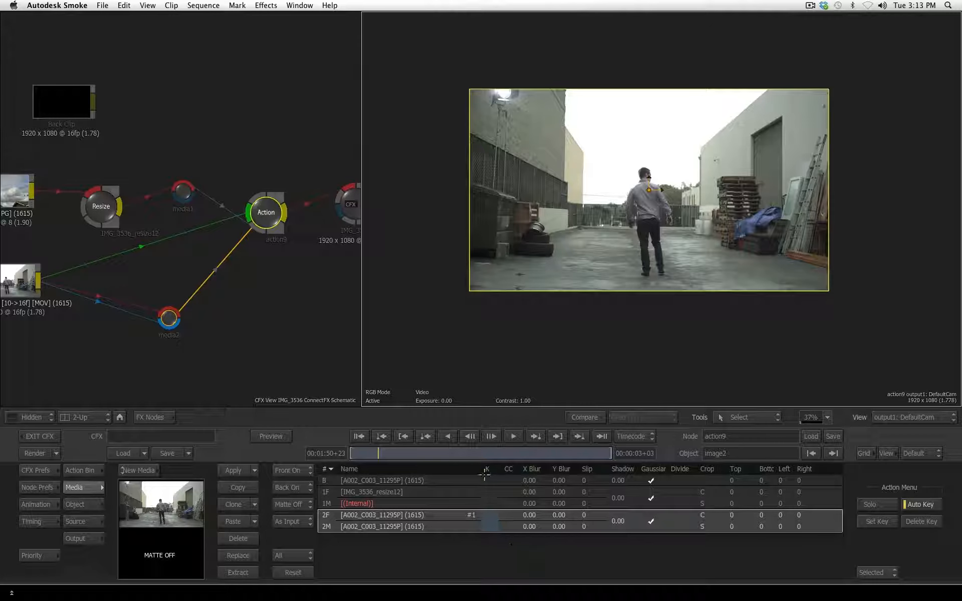
Open the Modular Keyer for layer 2, the alley footage, from the Action media list.
{"action": "left_click", "coordinate": [490, 522]}
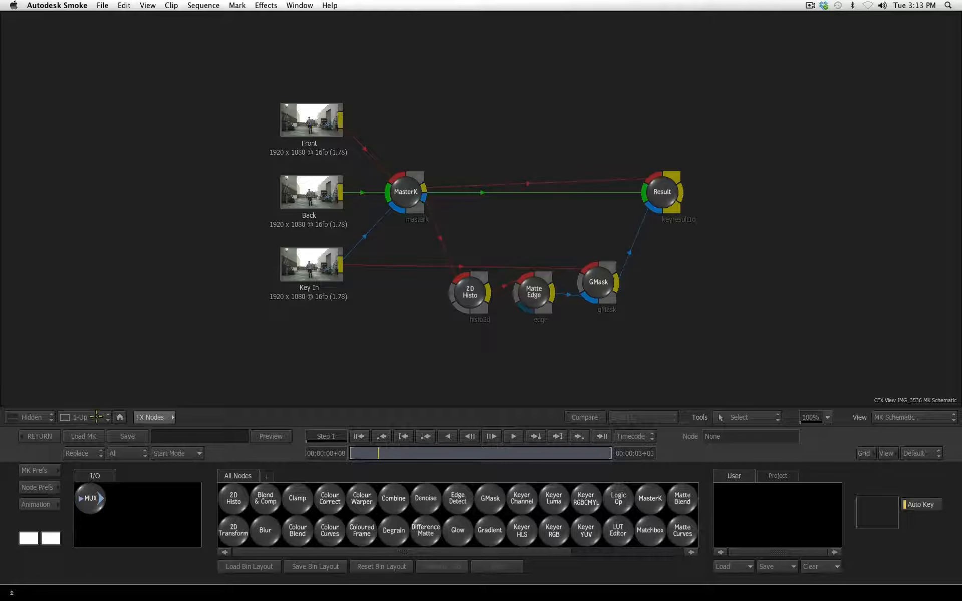
{"action": "left_click", "coordinate": [93, 417]}
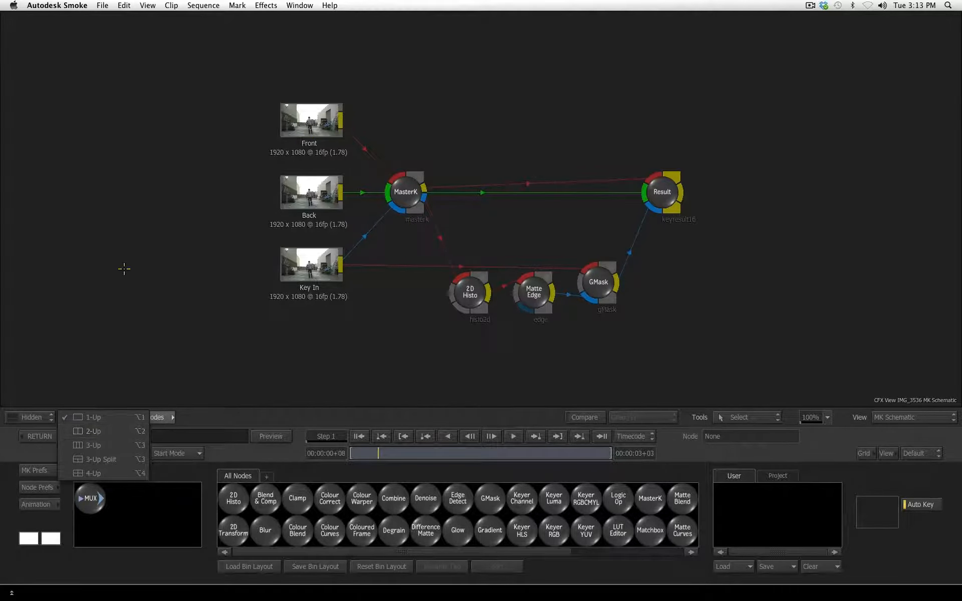
{"action": "left_click", "coordinate": [128, 274]}
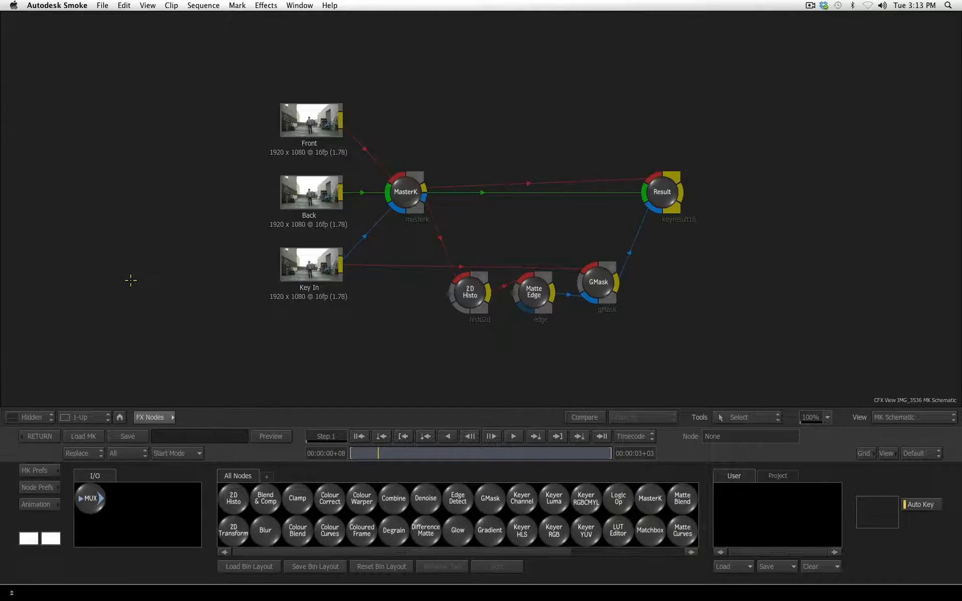
Try the three-up, four-up and single viewport layouts, and settle on a two-up layout with the schematic beside an image view.
{"action": "key", "text": "alt+2"}
{"action": "key", "text": "alt+3"}
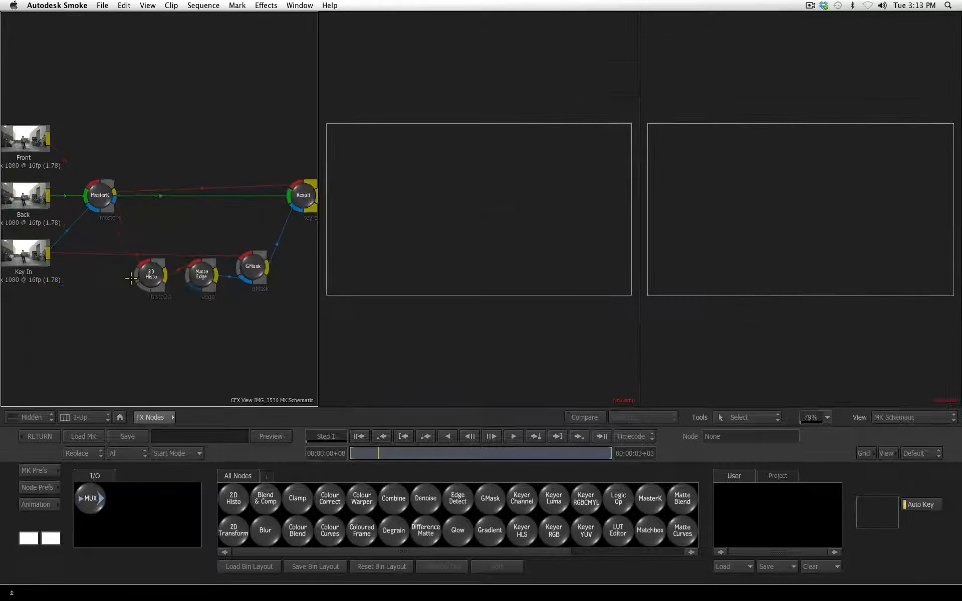
{"action": "key", "text": "alt+4"}
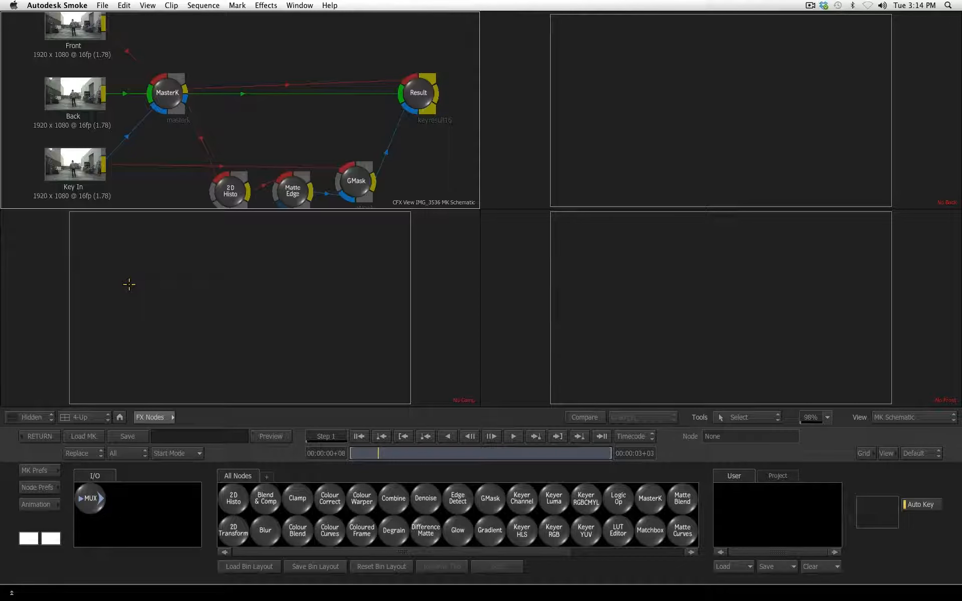
{"action": "key", "text": "alt+1"}
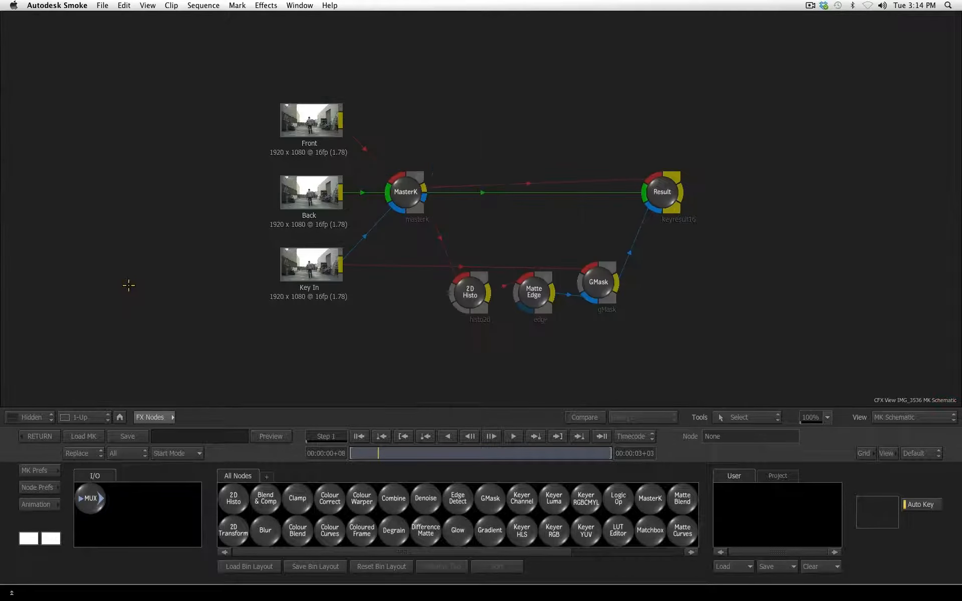
{"action": "key", "text": "alt+2"}
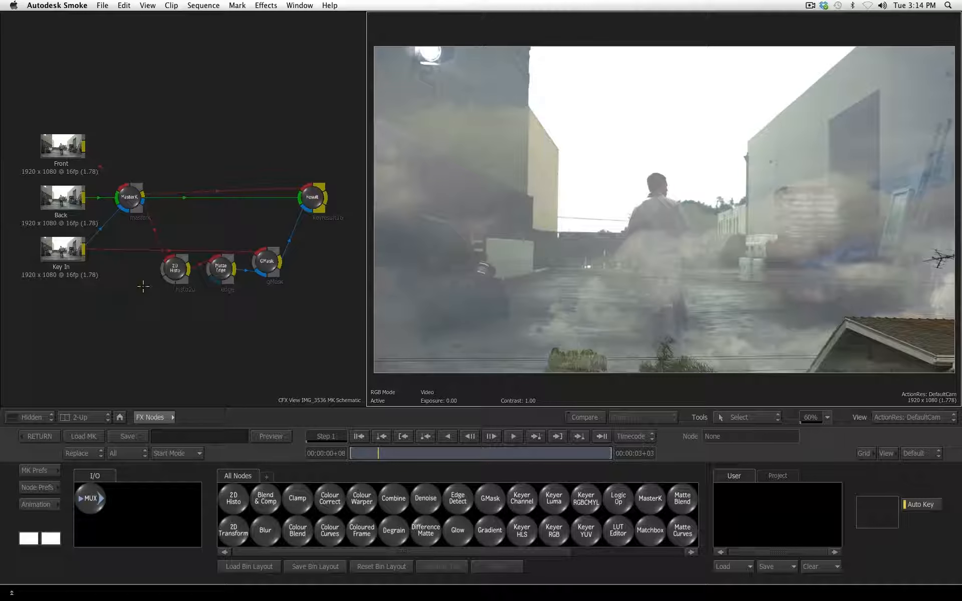
Set the second viewport to show the selected node's result, and view the 2D Histo, Matte Edge and GMask outputs in turn.
{"action": "mouse_move", "coordinate": [126, 196]}
{"action": "left_mouse_down"}
{"action": "mouse_move", "coordinate": [108, 198]}
{"action": "mouse_move", "coordinate": [140, 236]}
{"action": "mouse_move", "coordinate": [125, 211]}
{"action": "left_mouse_up"}
{"action": "left_click", "coordinate": [688, 393]}
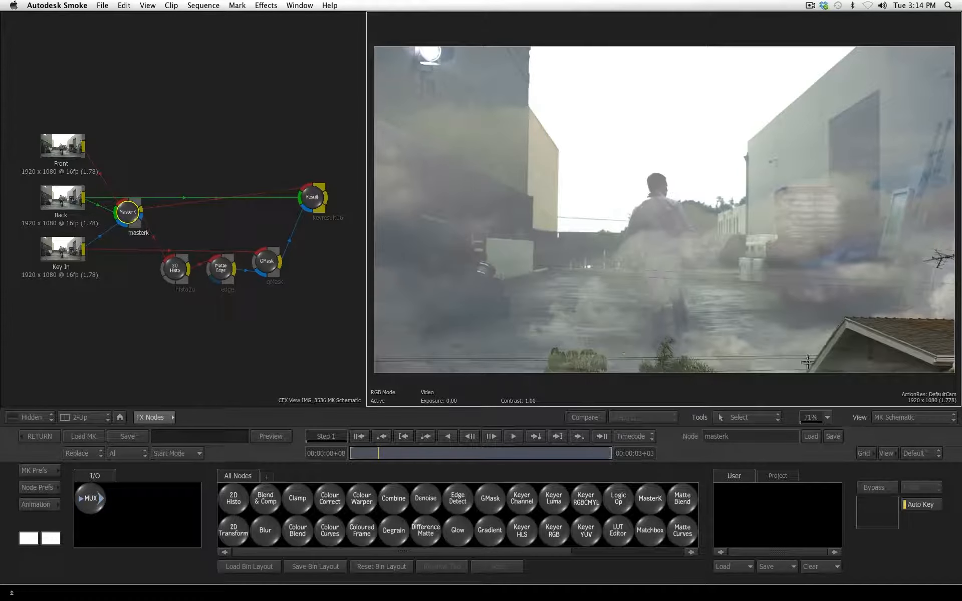
{"action": "left_click", "coordinate": [928, 417]}
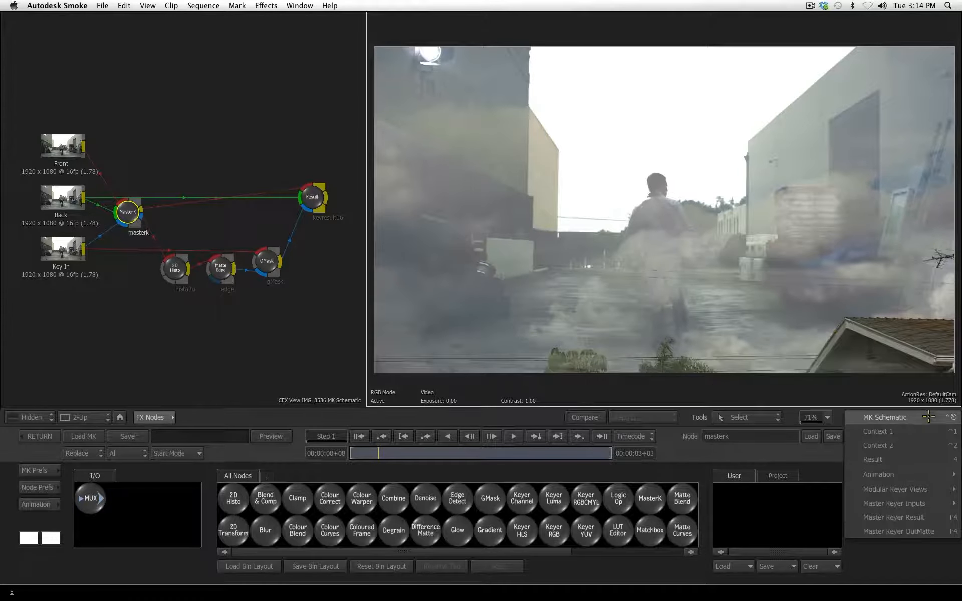
{"action": "left_click", "coordinate": [921, 517]}
{"action": "left_click", "coordinate": [173, 268]}
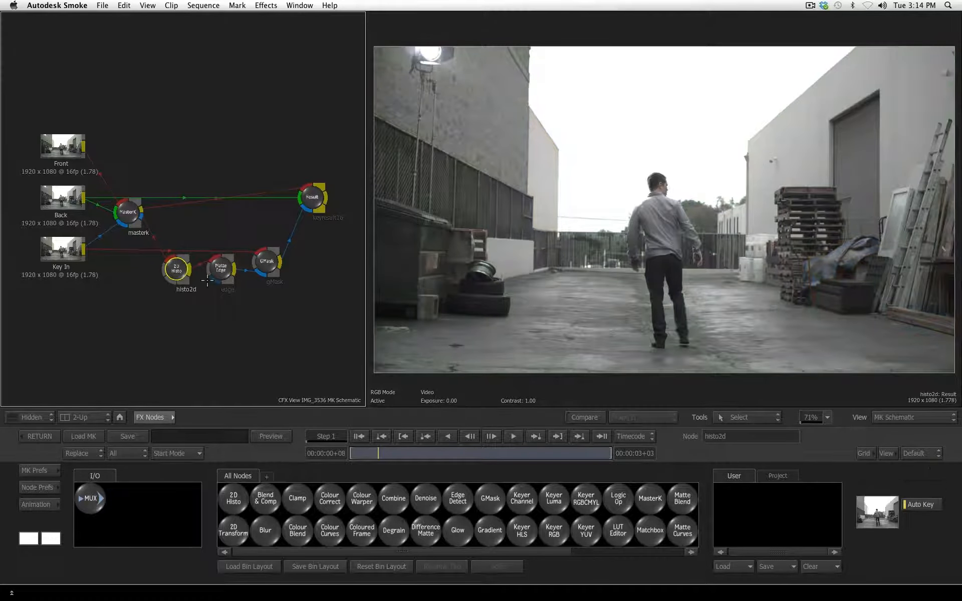
{"action": "left_click", "coordinate": [220, 270]}
{"action": "left_click_drag", "start_coordinate": [262, 264], "coordinate": [261, 278]}
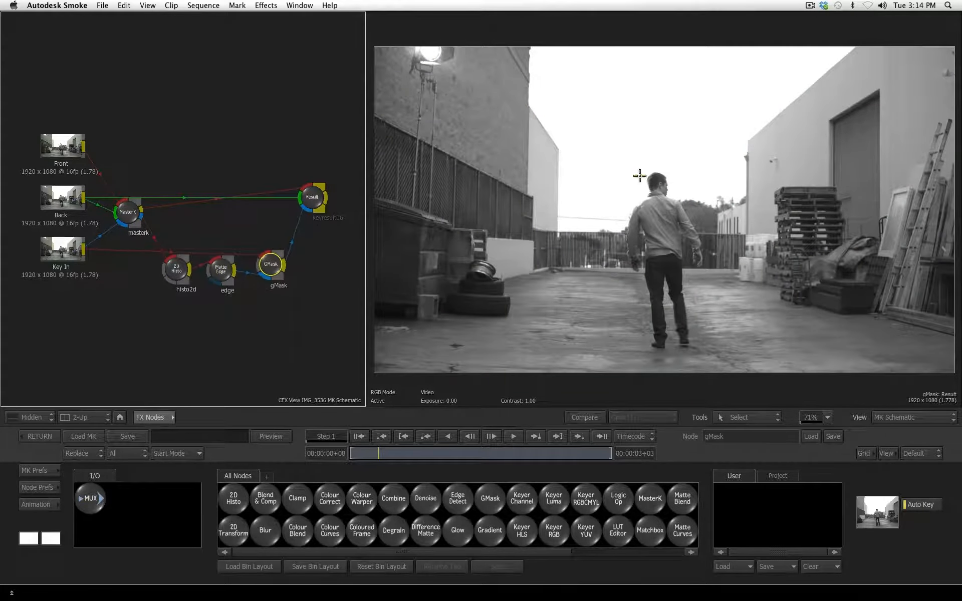
Reposition the MasterK, 2D Histo, Matte Edge and GMask nodes in the schematic and open the GMask controls.
{"action": "left_click_drag", "start_coordinate": [127, 213], "coordinate": [125, 182]}
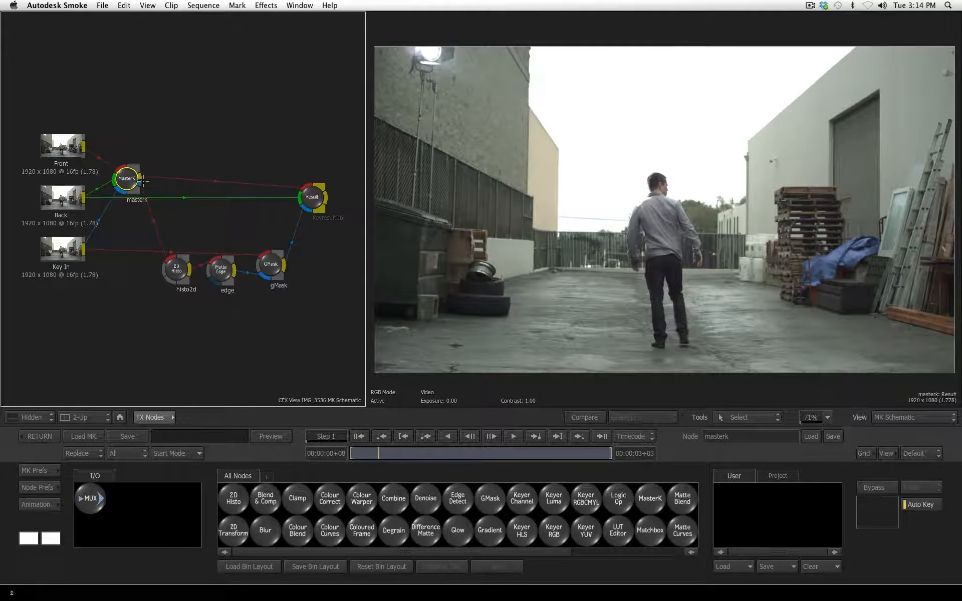
{"action": "mouse_move", "coordinate": [128, 179]}
{"action": "left_mouse_down"}
{"action": "mouse_move", "coordinate": [126, 187]}
{"action": "mouse_move", "coordinate": [128, 175]}
{"action": "left_mouse_up"}
{"action": "left_click_drag", "start_coordinate": [176, 269], "coordinate": [154, 276]}
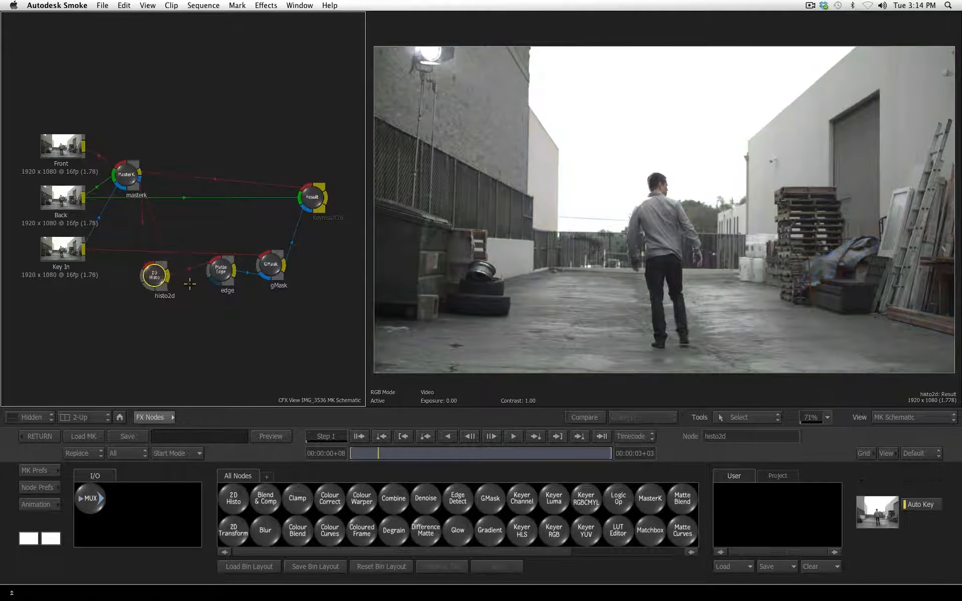
{"action": "left_click_drag", "start_coordinate": [221, 268], "coordinate": [208, 287]}
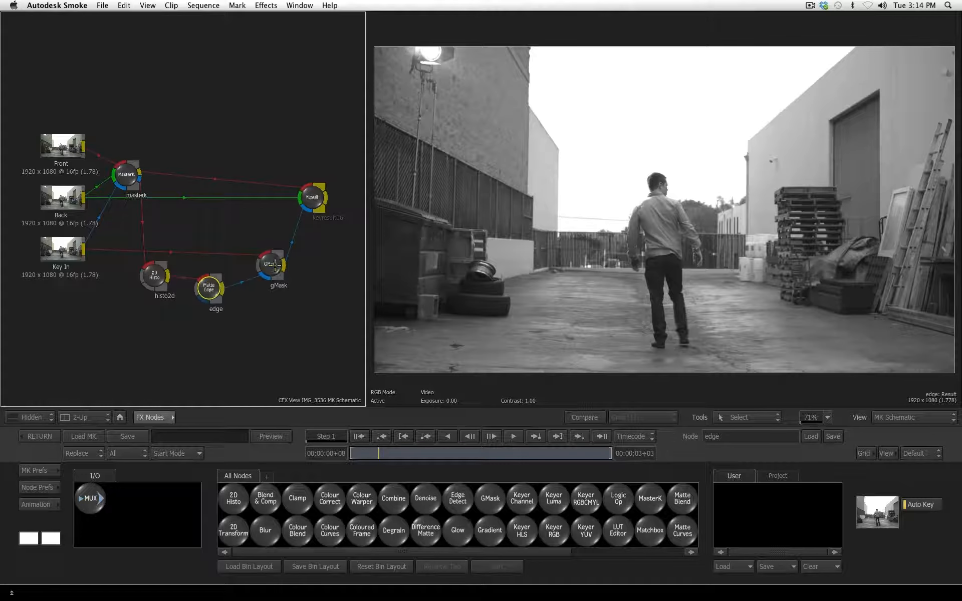
{"action": "left_click_drag", "start_coordinate": [274, 266], "coordinate": [269, 273]}
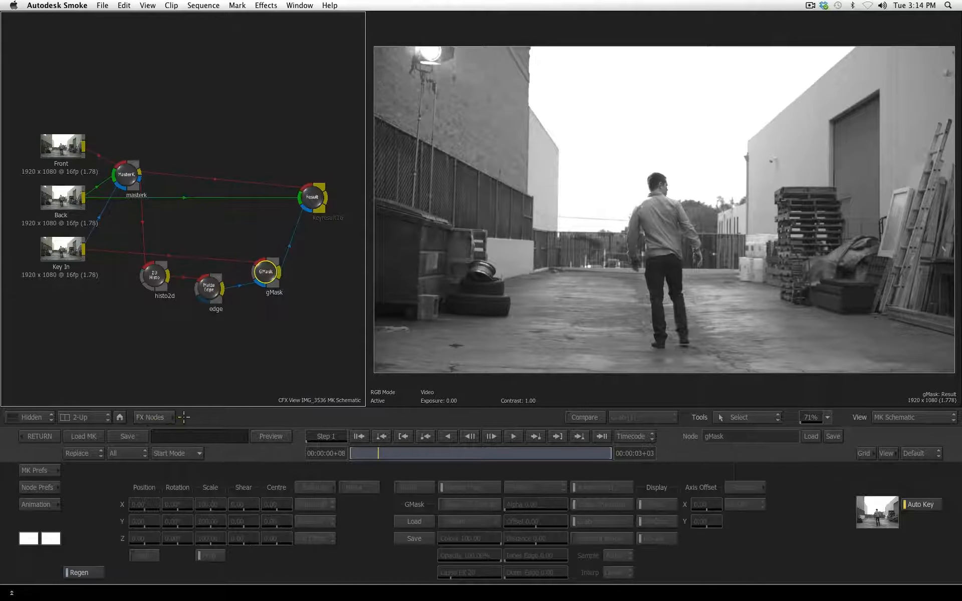
Nudge the Matte Edge node, open the MasterK controls, and move MasterK down between the inputs and 2D Histo.
{"action": "left_click_drag", "start_coordinate": [208, 286], "coordinate": [210, 287]}
{"action": "left_click", "coordinate": [167, 275]}
{"action": "left_click", "coordinate": [270, 261]}
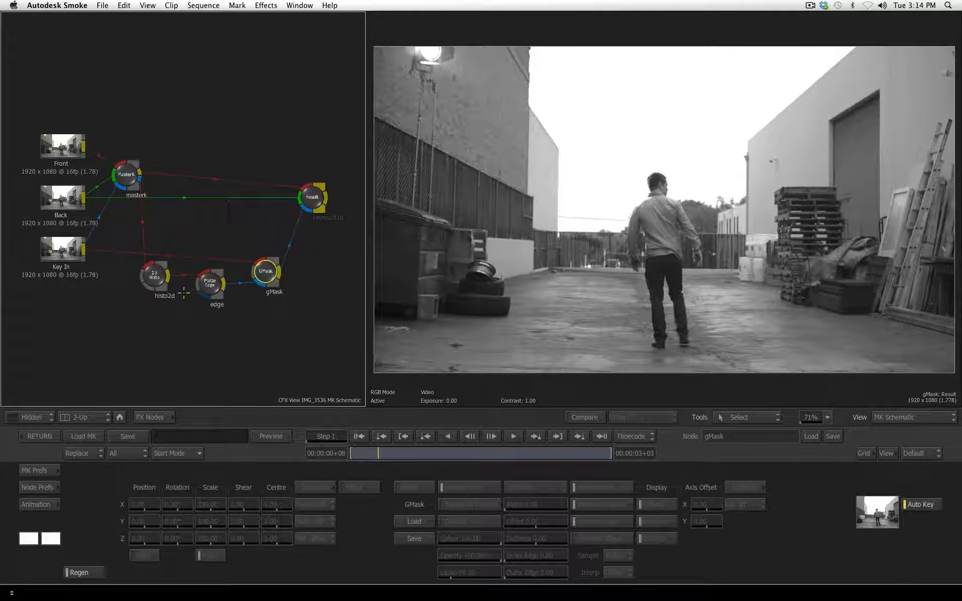
{"action": "mouse_move", "coordinate": [116, 163]}
{"action": "left_mouse_down"}
{"action": "mouse_move", "coordinate": [110, 221]}
{"action": "mouse_move", "coordinate": [119, 159]}
{"action": "left_mouse_up"}
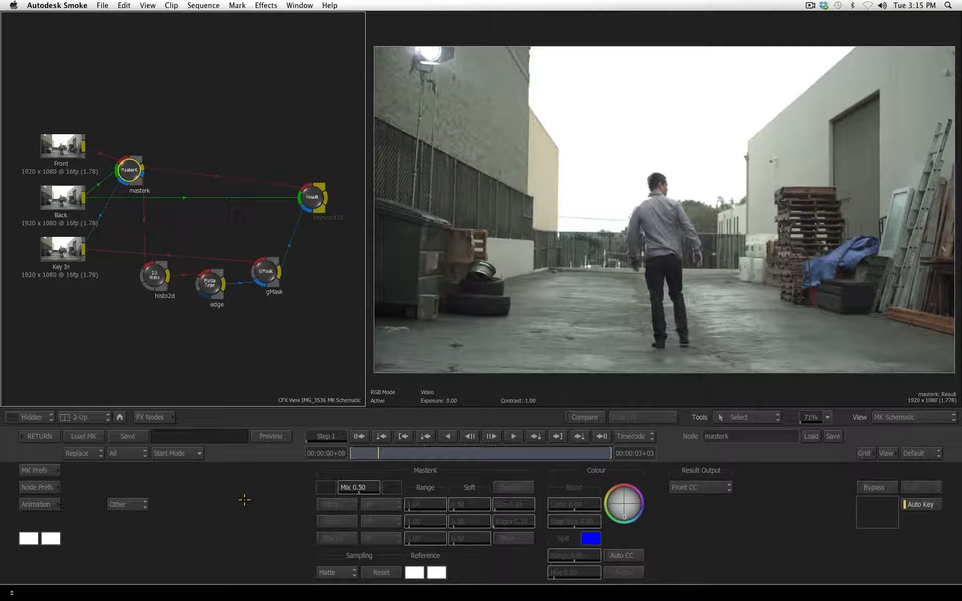
{"action": "left_click_drag", "start_coordinate": [129, 171], "coordinate": [128, 222]}
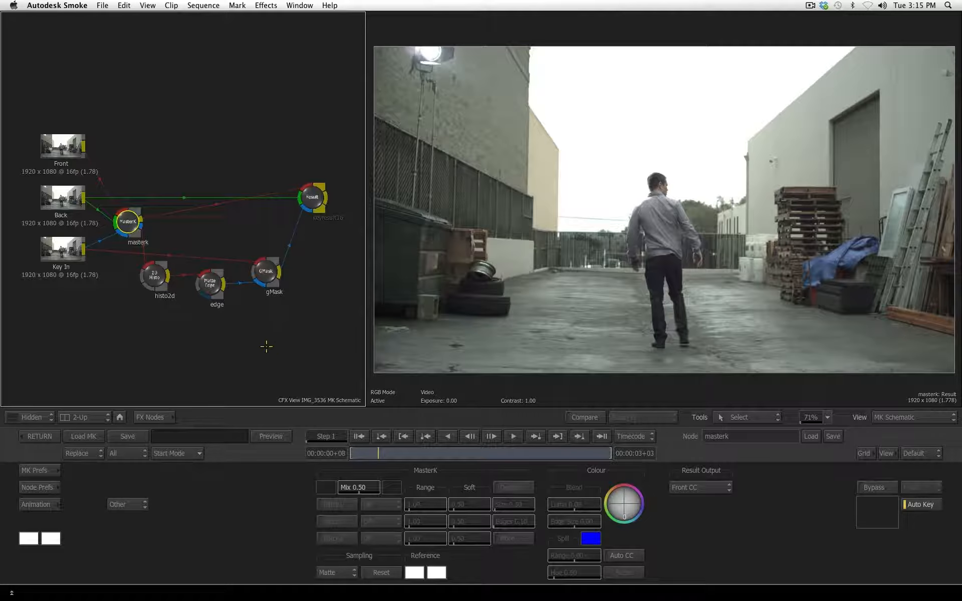
Reset the keyer schematic to the Luminance start mode, replacing the current node setup.
{"action": "left_click", "coordinate": [196, 454]}
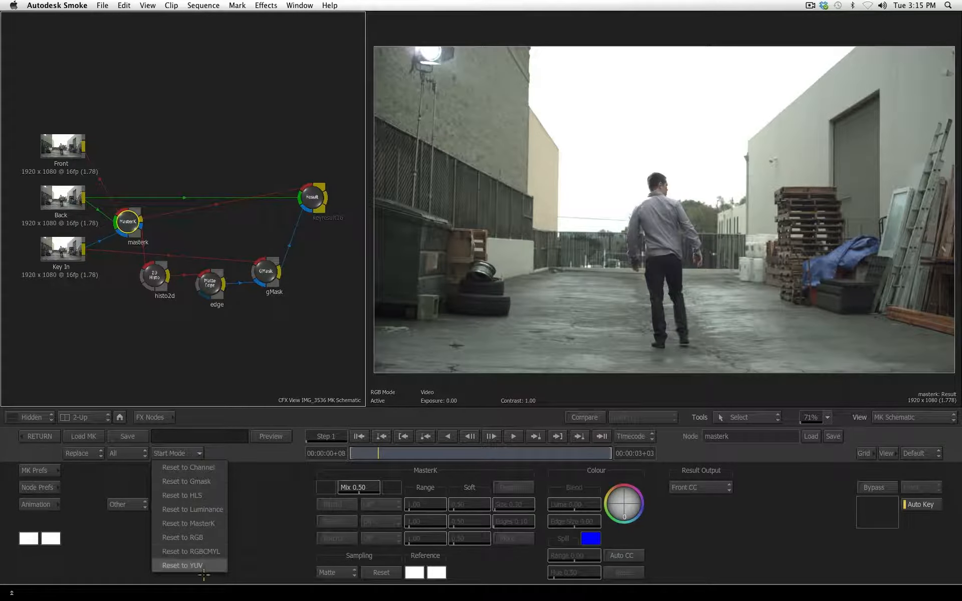
{"action": "left_click", "coordinate": [208, 510]}
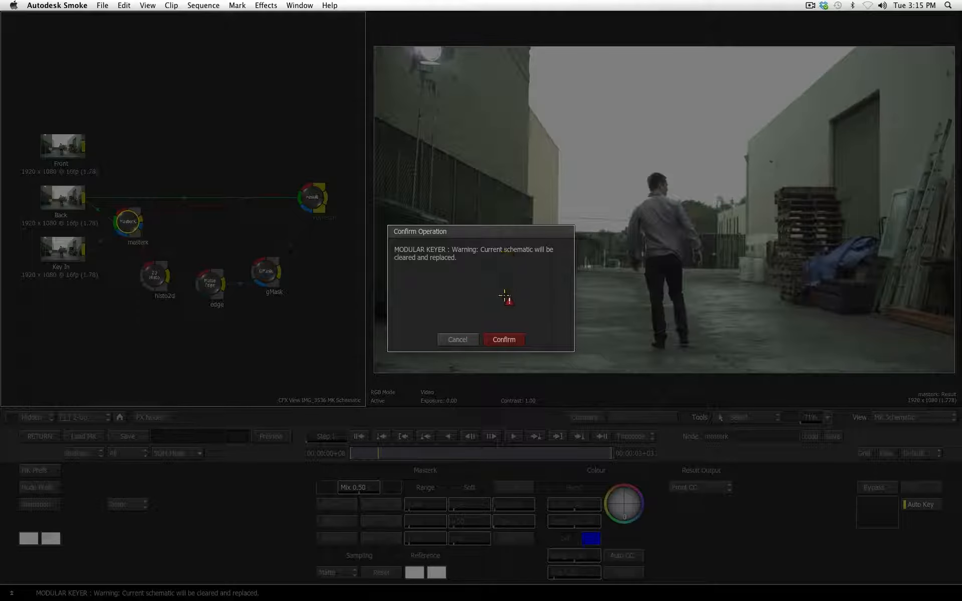
{"action": "left_click", "coordinate": [504, 340]}
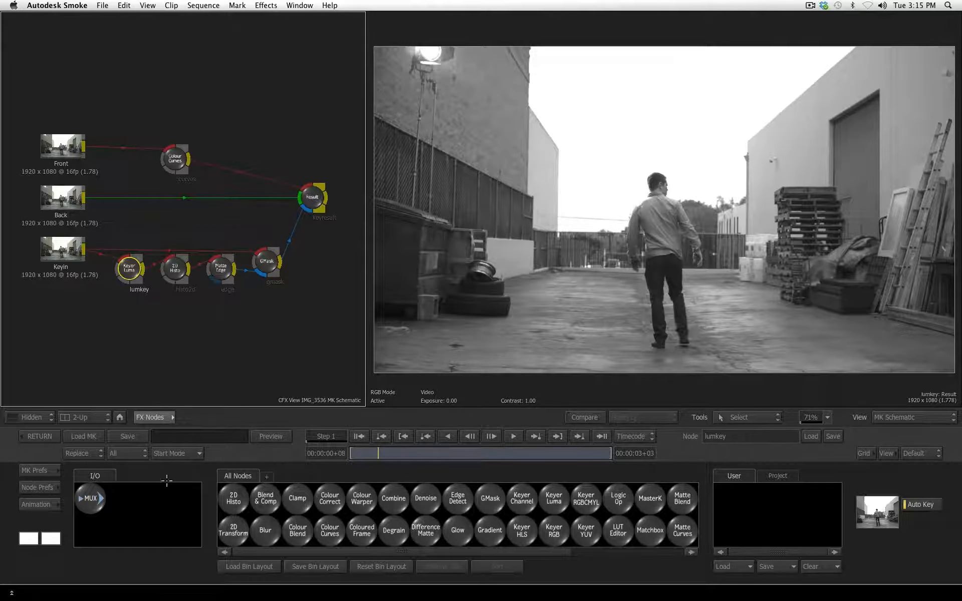
Reset the keyer schematic to the Gmask start mode, reposition its GMask node beside Key In, and open that node's controls.
{"action": "left_click", "coordinate": [195, 453]}
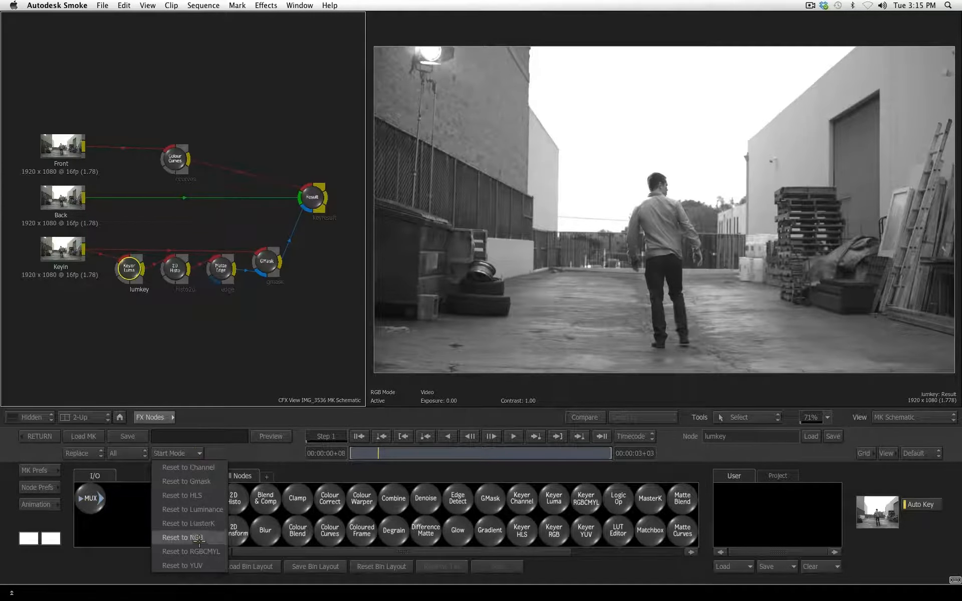
{"action": "left_click", "coordinate": [195, 481]}
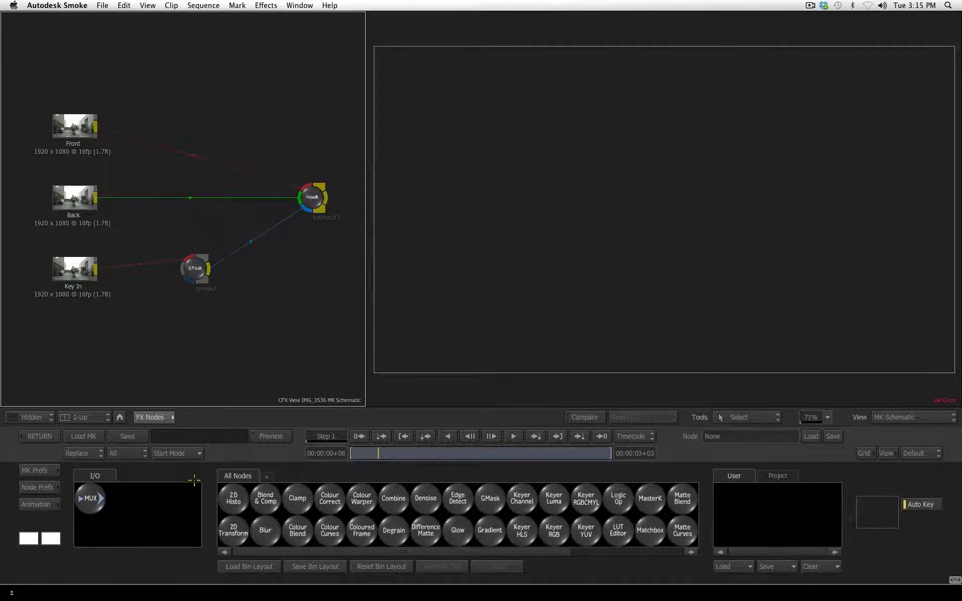
{"action": "left_click_drag", "start_coordinate": [195, 269], "coordinate": [179, 282]}
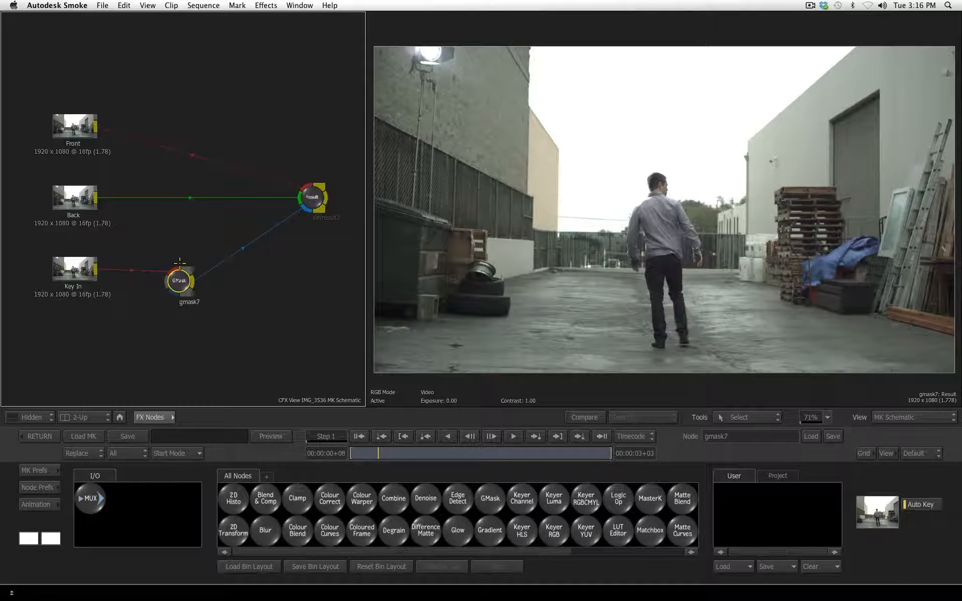
{"action": "double_click", "coordinate": [180, 274]}
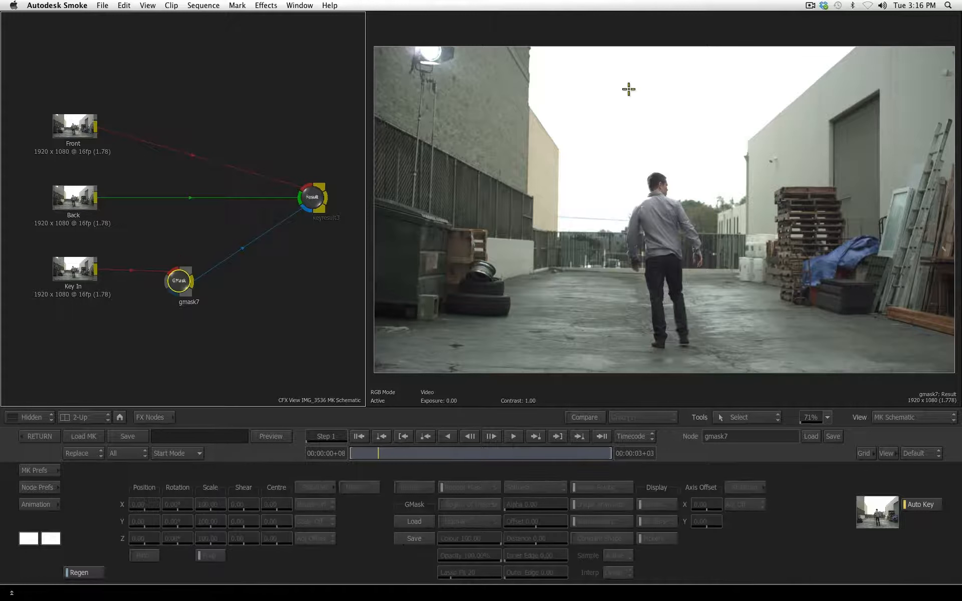
Go to the clip's first frame and start a new mask shape in the GMask node.
{"action": "left_click", "coordinate": [358, 436]}
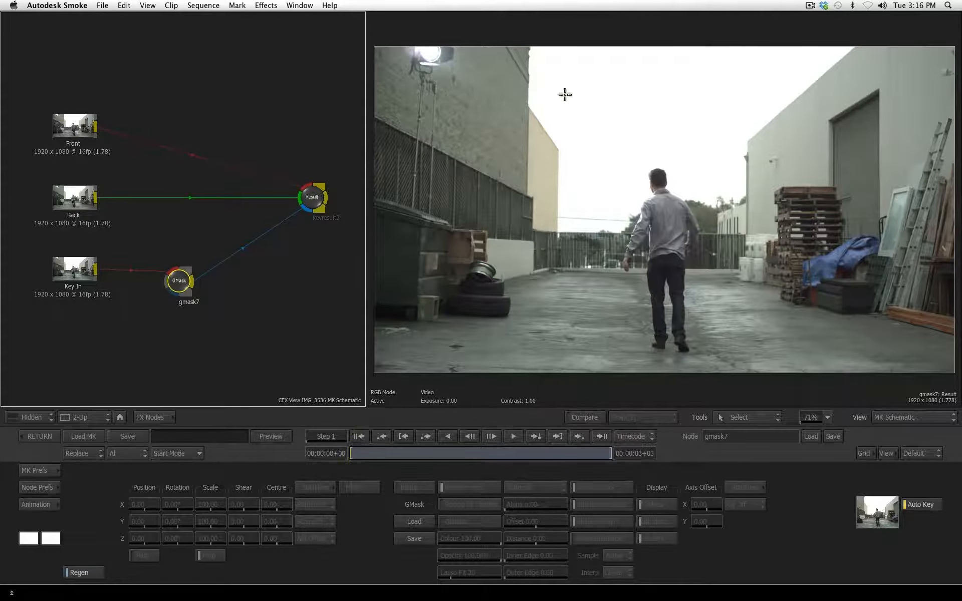
{"action": "left_click_drag", "start_coordinate": [596, 138], "coordinate": [585, 90]}
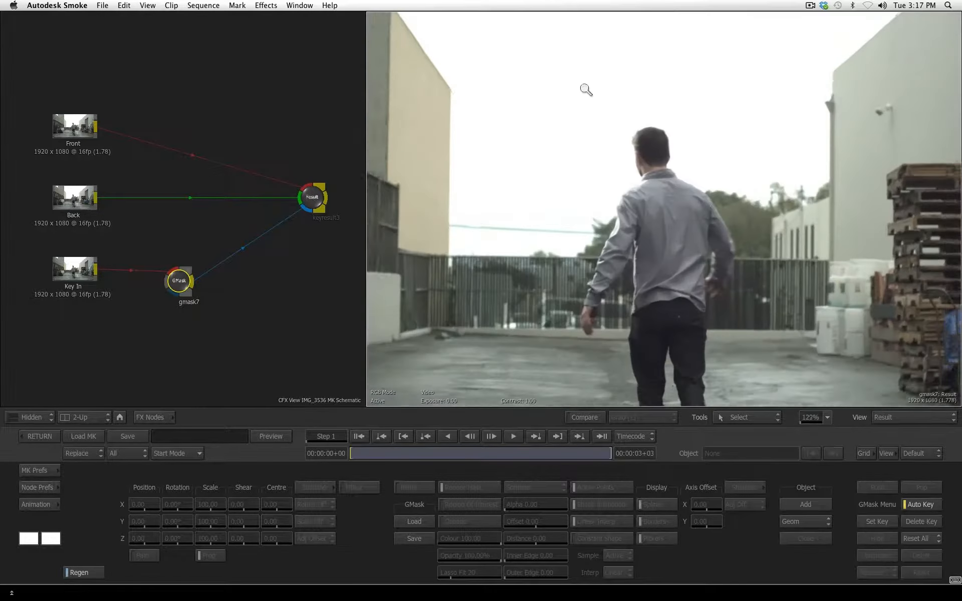
{"action": "left_click_drag", "start_coordinate": [488, 144], "coordinate": [593, 150]}
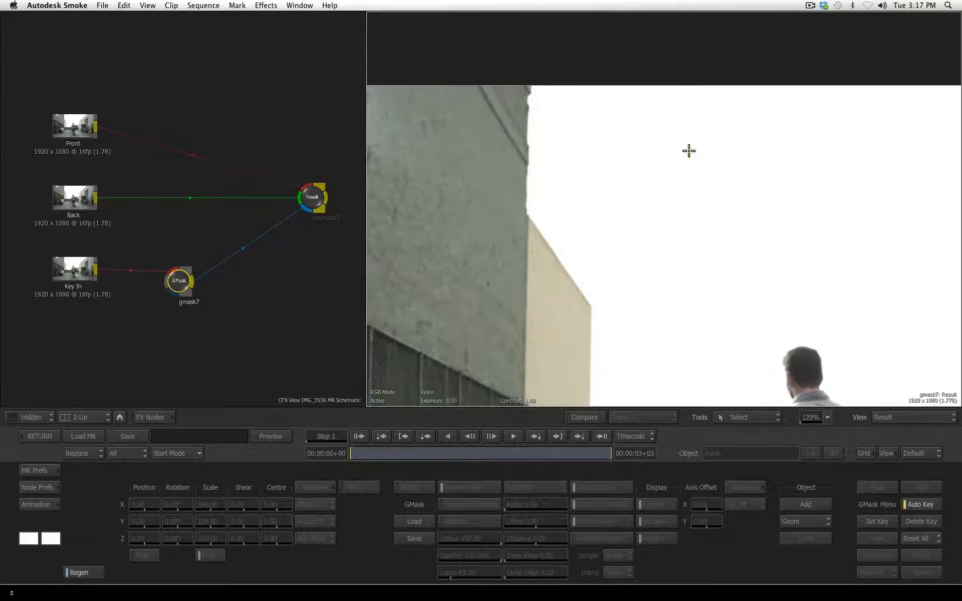
{"action": "left_click", "coordinate": [805, 505]}
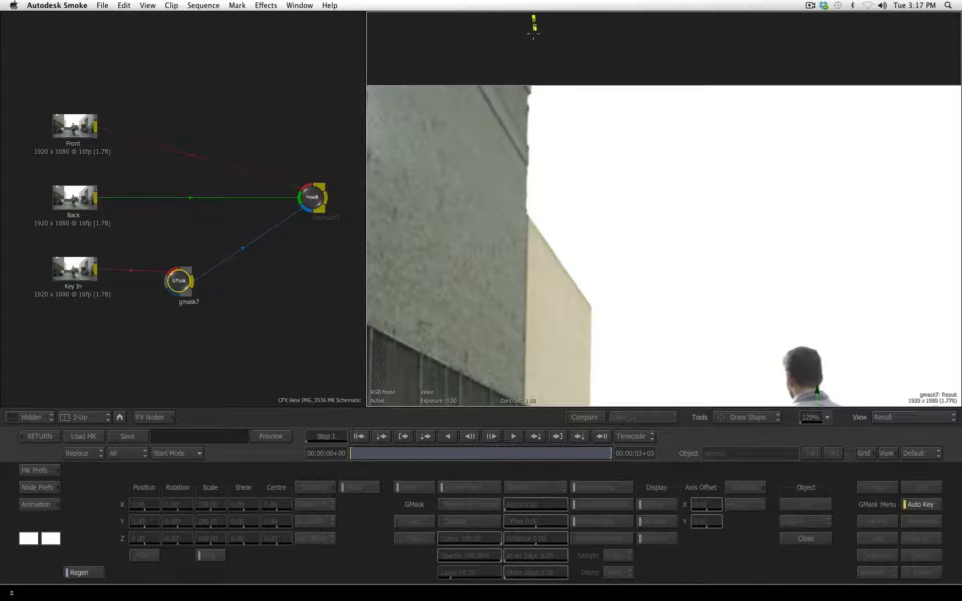
Trace the mask from above the frame down the grey concrete building's sky edge to where the beige wall begins.
{"action": "left_click", "coordinate": [532, 92]}
{"action": "left_click", "coordinate": [531, 107]}
{"action": "left_click", "coordinate": [528, 113]}
{"action": "left_click", "coordinate": [527, 139]}
{"action": "left_click", "coordinate": [527, 142]}
{"action": "left_click", "coordinate": [527, 164]}
{"action": "left_click_drag", "start_coordinate": [526, 211], "coordinate": [527, 222]}
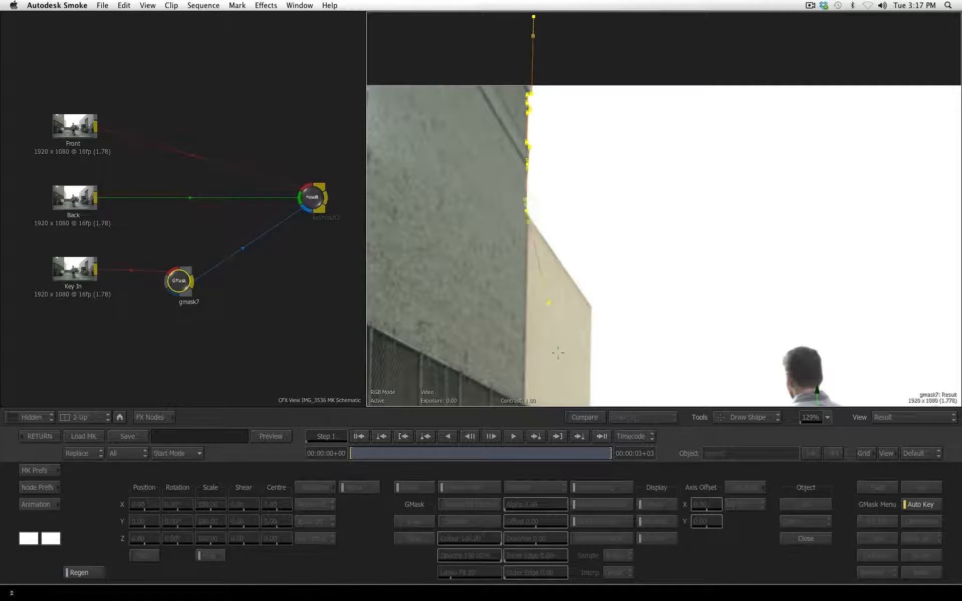
Continue the mask along the beige wall's sloped top and down its vertical edge to the top of the fence.
{"action": "left_click_drag", "start_coordinate": [585, 299], "coordinate": [591, 304]}
{"action": "left_click", "coordinate": [591, 306]}
{"action": "left_click_drag", "start_coordinate": [610, 352], "coordinate": [593, 22]}
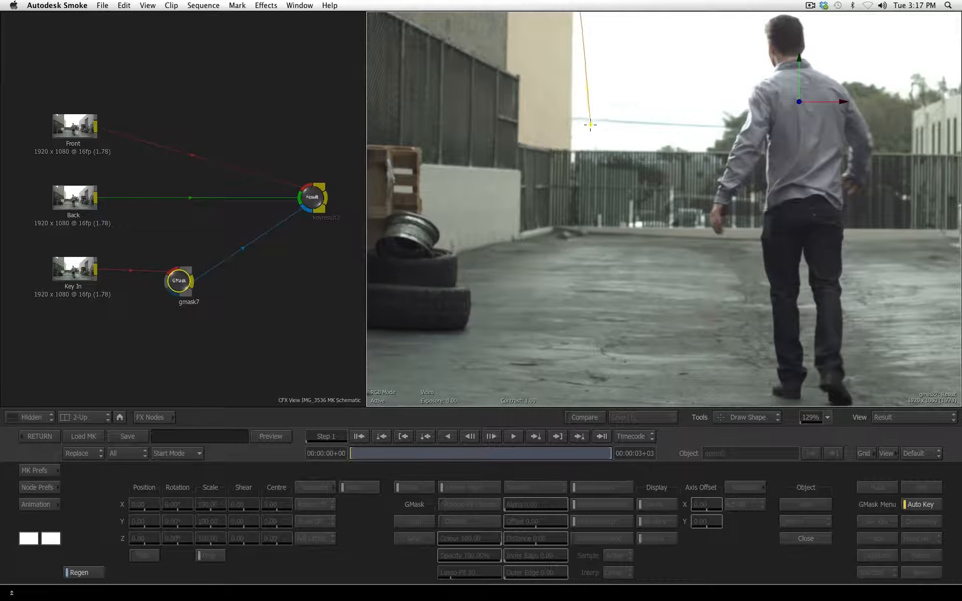
{"action": "left_click_drag", "start_coordinate": [580, 142], "coordinate": [609, 105]}
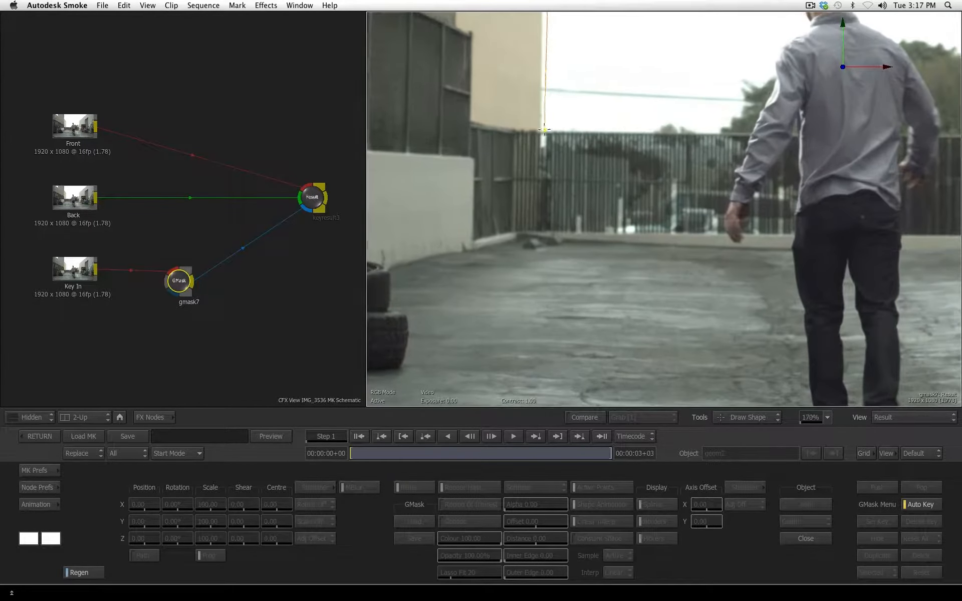
{"action": "left_click", "coordinate": [542, 129]}
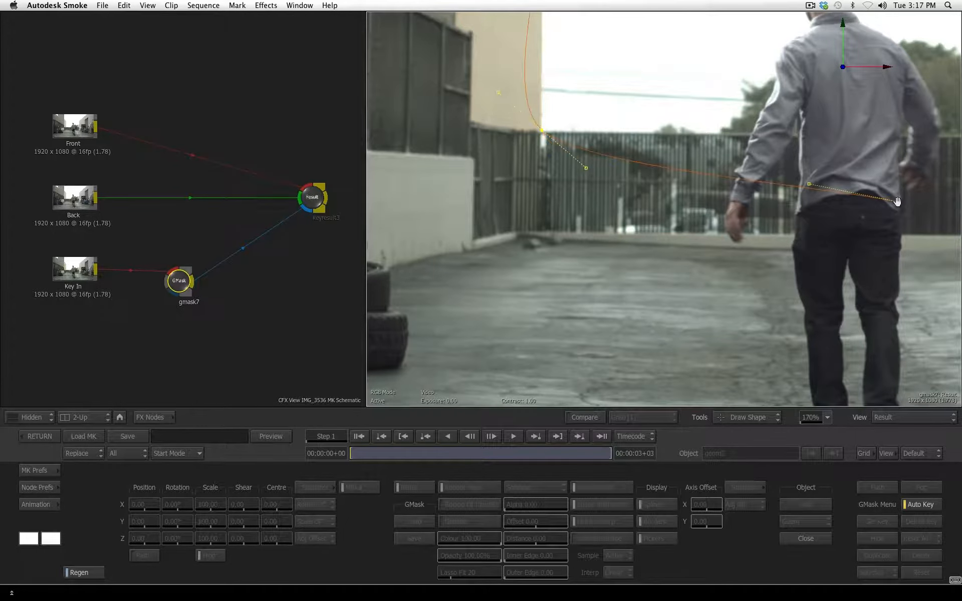
Extend the mask behind the man along the fence top and around the small distant building to the large grey-green wall.
{"action": "left_click_drag", "start_coordinate": [882, 204], "coordinate": [464, 257]}
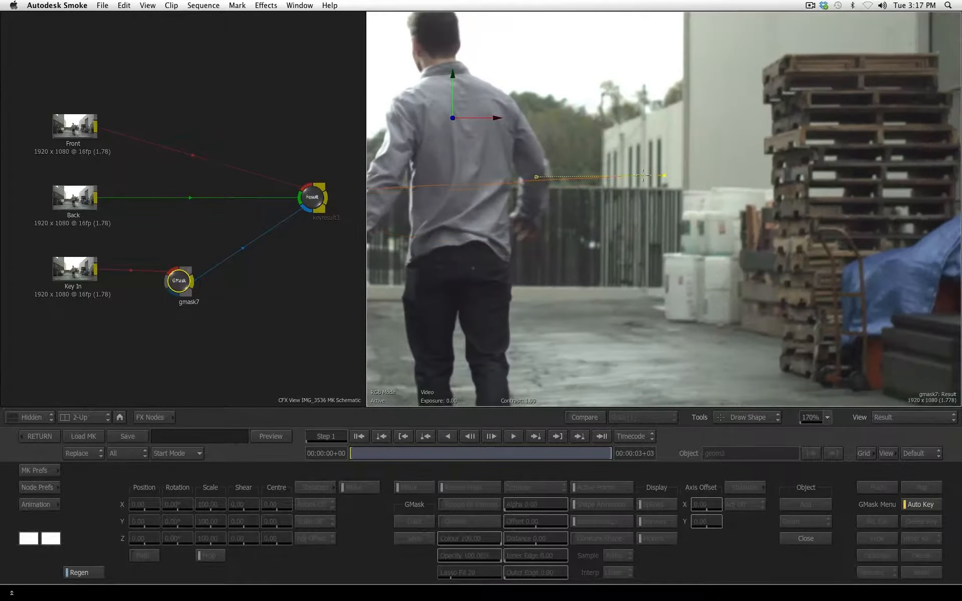
{"action": "left_click", "coordinate": [601, 184]}
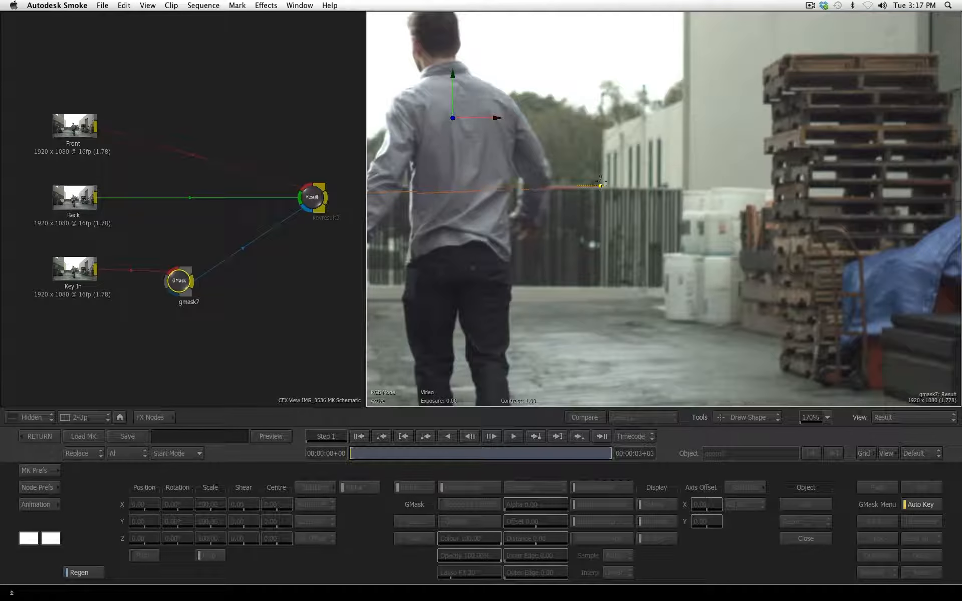
{"action": "left_click_drag", "start_coordinate": [605, 129], "coordinate": [612, 120]}
{"action": "left_click", "coordinate": [685, 98]}
Trace the mask up the large wall's corner and sloped roofline, extend it above the frame, and close the shape.
{"action": "left_click_drag", "start_coordinate": [651, 157], "coordinate": [620, 453]}
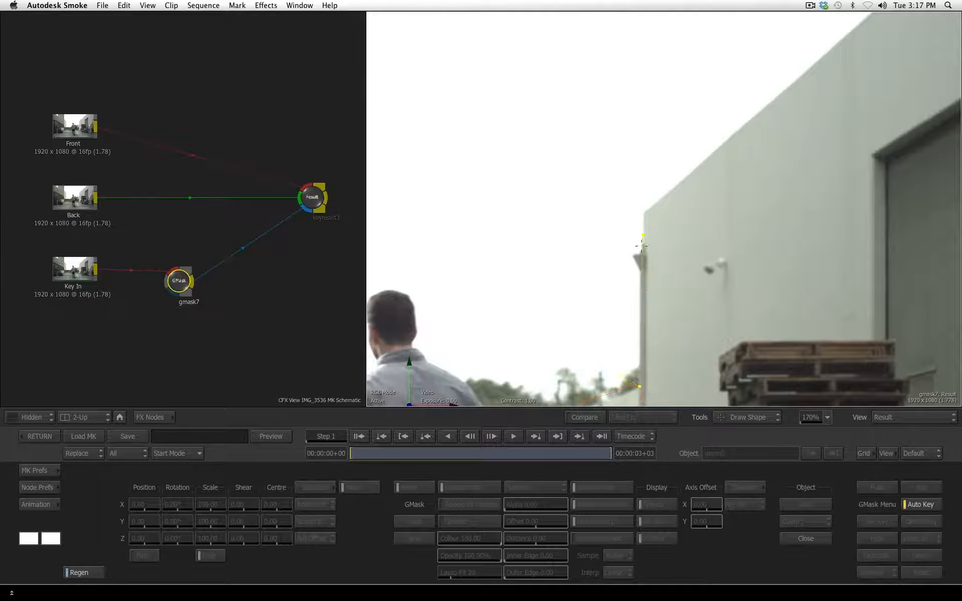
{"action": "left_click", "coordinate": [642, 274]}
{"action": "mouse_move", "coordinate": [640, 272]}
{"action": "left_mouse_down"}
{"action": "mouse_move", "coordinate": [655, 207]}
{"action": "mouse_move", "coordinate": [640, 213]}
{"action": "mouse_move", "coordinate": [643, 183]}
{"action": "mouse_move", "coordinate": [639, 273]}
{"action": "mouse_move", "coordinate": [633, 256]}
{"action": "left_mouse_up"}
{"action": "left_click_drag", "start_coordinate": [702, 219], "coordinate": [645, 202]}
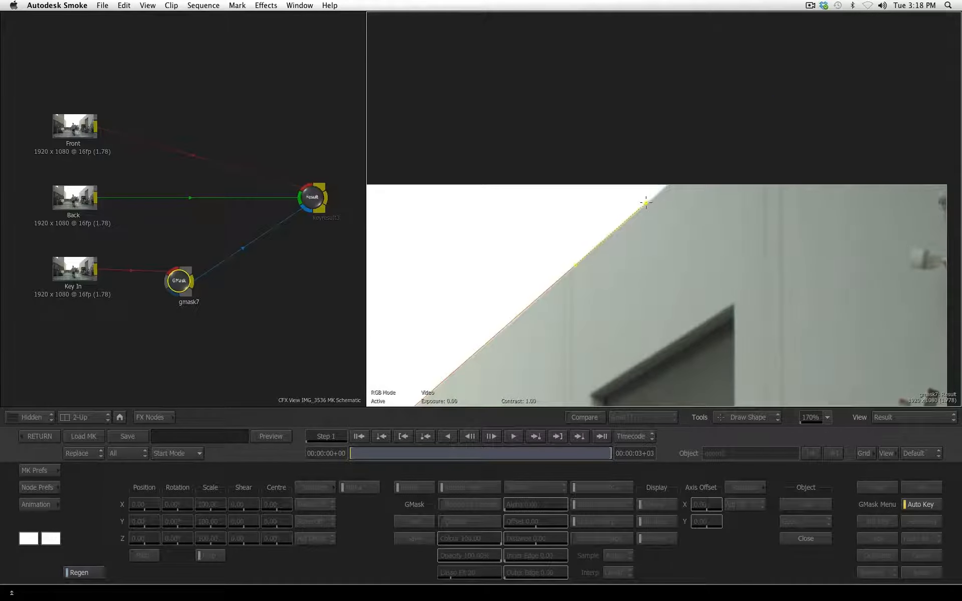
{"action": "left_click_drag", "start_coordinate": [693, 164], "coordinate": [825, 504]}
{"action": "left_click", "coordinate": [806, 538]}
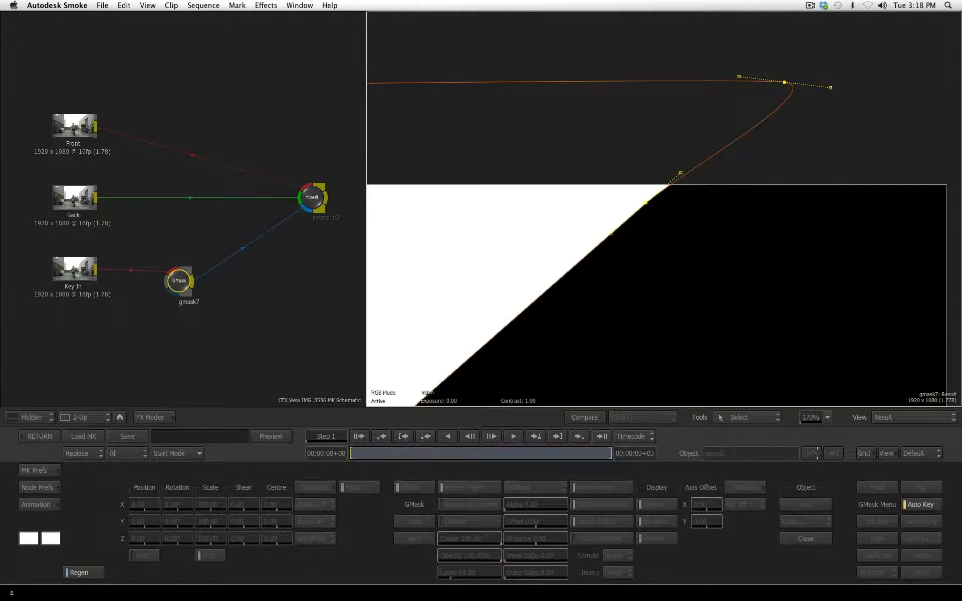
Raise the mask's upper-left point above the frame slightly to level the shape's top edge.
{"action": "left_click_drag", "start_coordinate": [695, 279], "coordinate": [566, 331]}
{"action": "left_click_drag", "start_coordinate": [600, 291], "coordinate": [771, 227]}
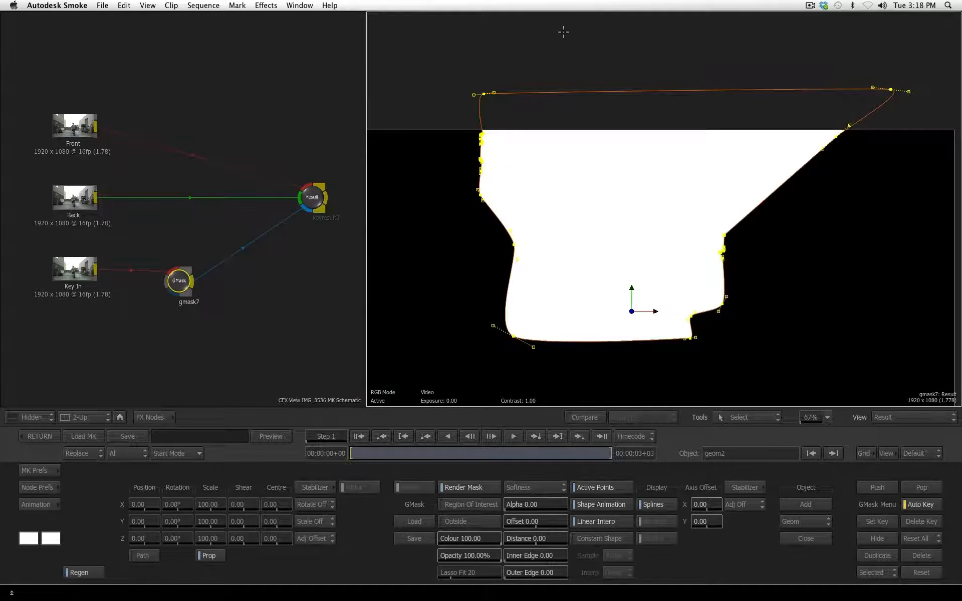
{"action": "mouse_move", "coordinate": [482, 94]}
{"action": "left_mouse_down"}
{"action": "mouse_move", "coordinate": [481, 80]}
{"action": "mouse_move", "coordinate": [484, 88]}
{"action": "left_mouse_up"}
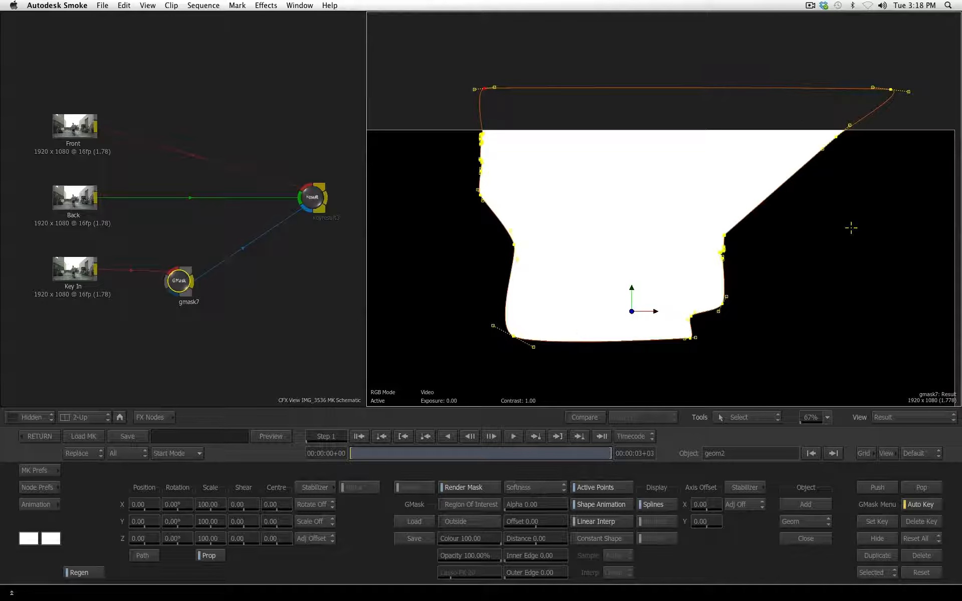
Break the tangents of all mask points so the shape has straight edges, and return to the Select tool.
{"action": "left_click_drag", "start_coordinate": [425, 53], "coordinate": [911, 367]}
{"action": "left_click", "coordinate": [767, 420]}
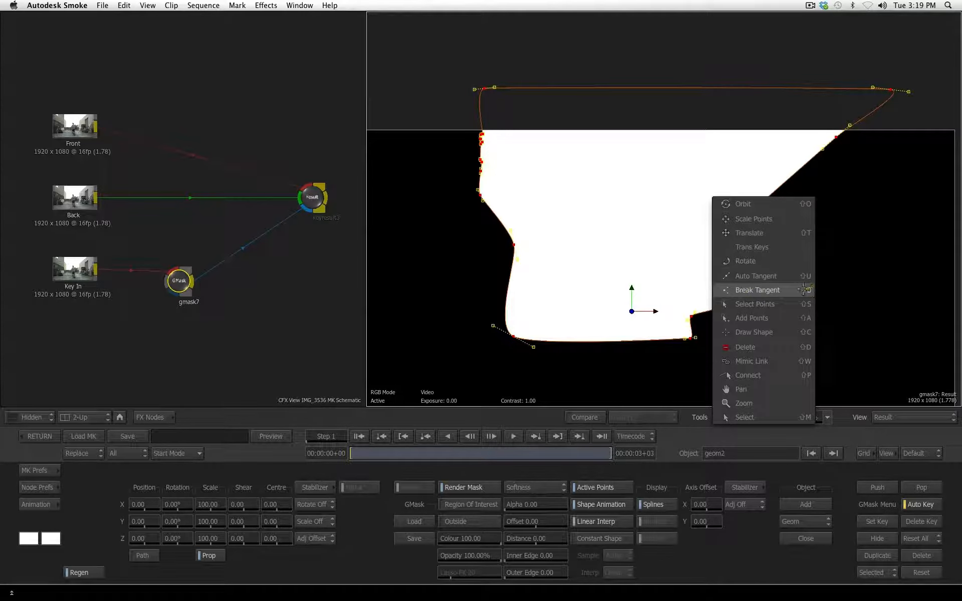
{"action": "left_click", "coordinate": [803, 289]}
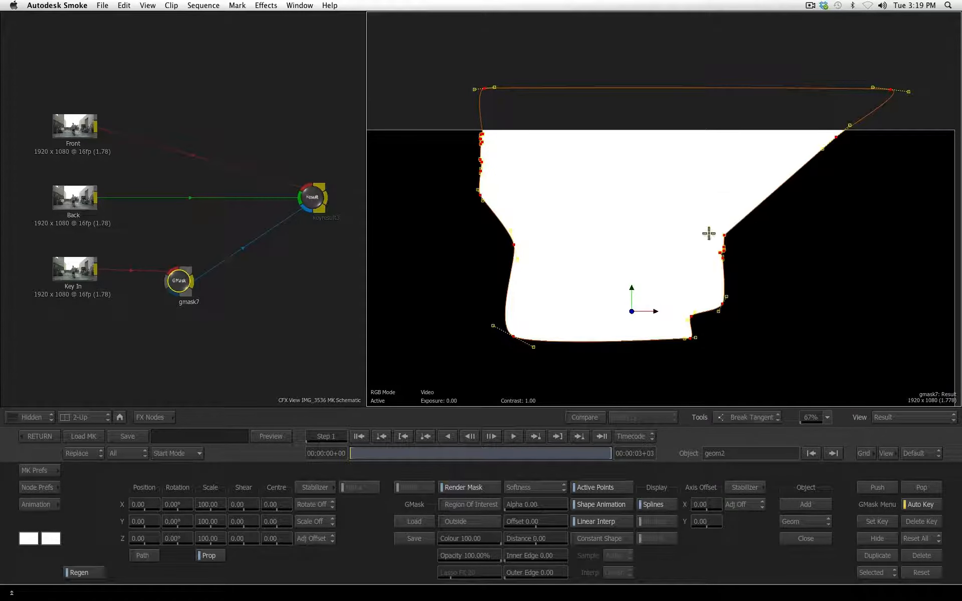
{"action": "left_click", "coordinate": [720, 246]}
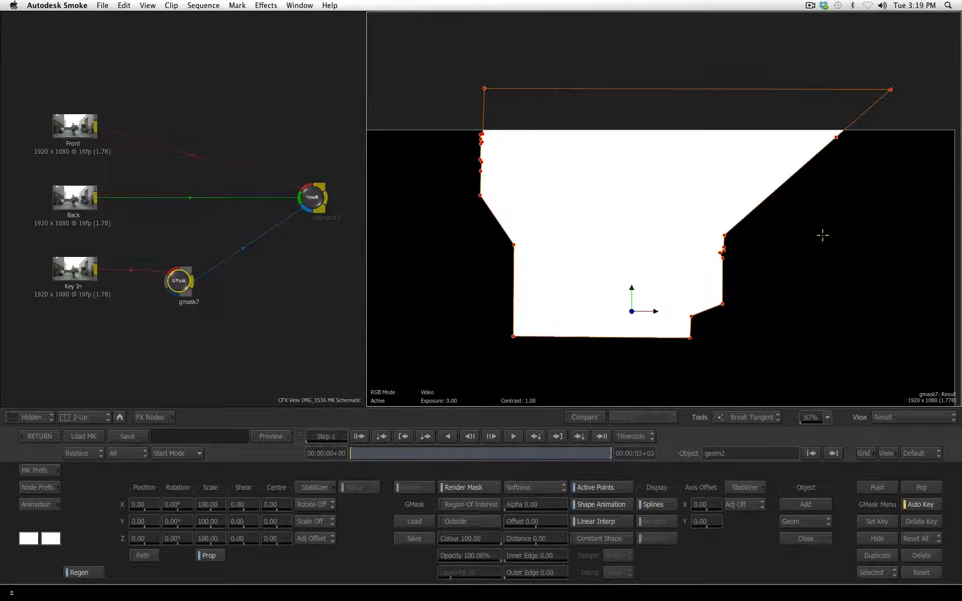
{"action": "left_click", "coordinate": [751, 417]}
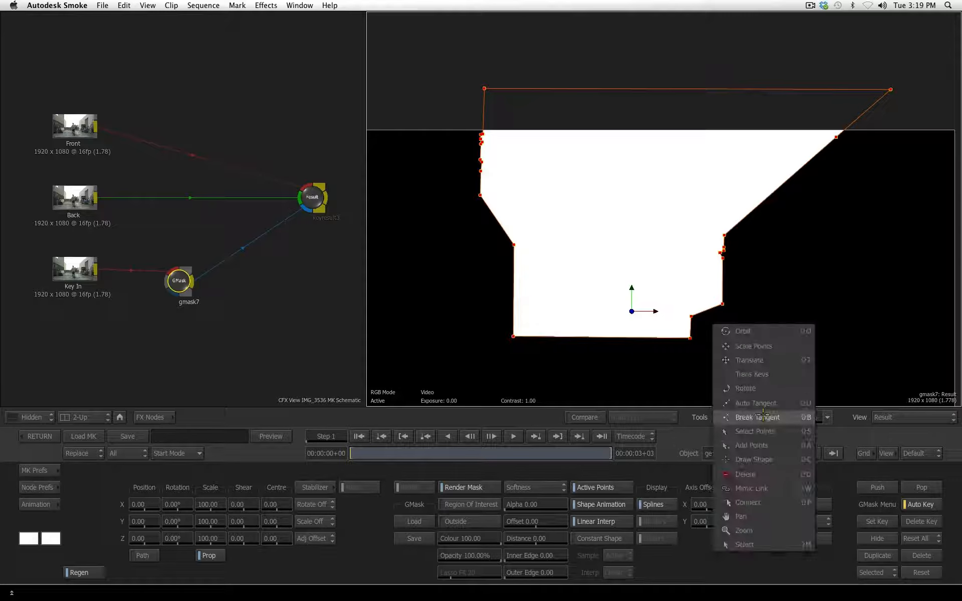
{"action": "left_click", "coordinate": [774, 545]}
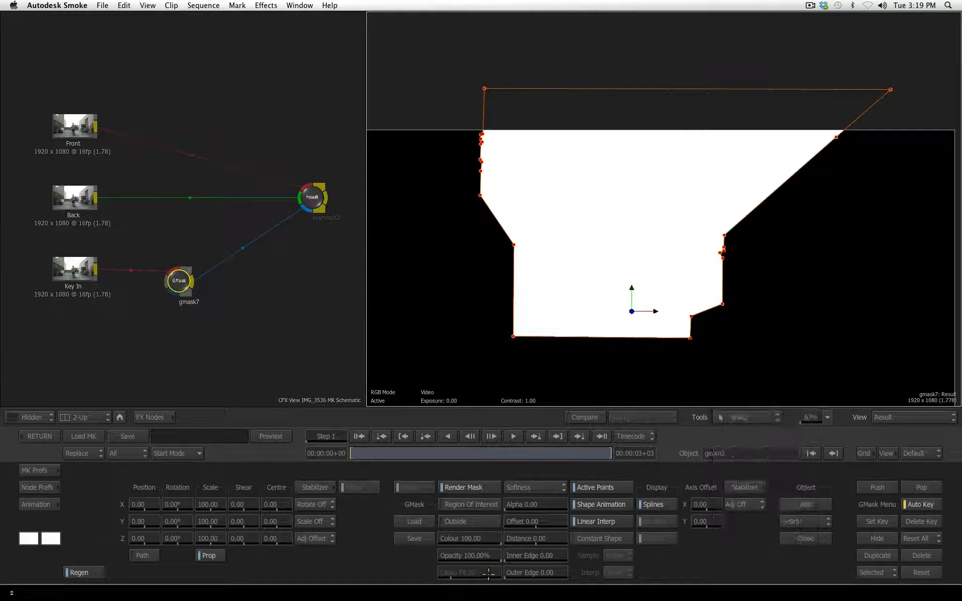
Invert the matte by setting the GMask shape to Outside.
{"action": "left_click", "coordinate": [478, 520]}
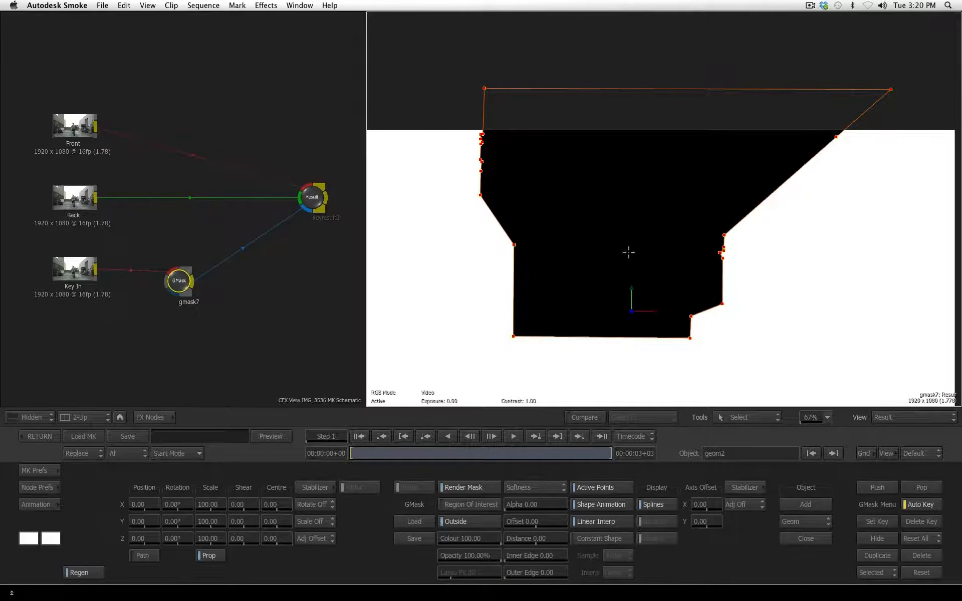
{"action": "left_click_drag", "start_coordinate": [612, 286], "coordinate": [559, 346]}
{"action": "left_click_drag", "start_coordinate": [679, 330], "coordinate": [651, 320]}
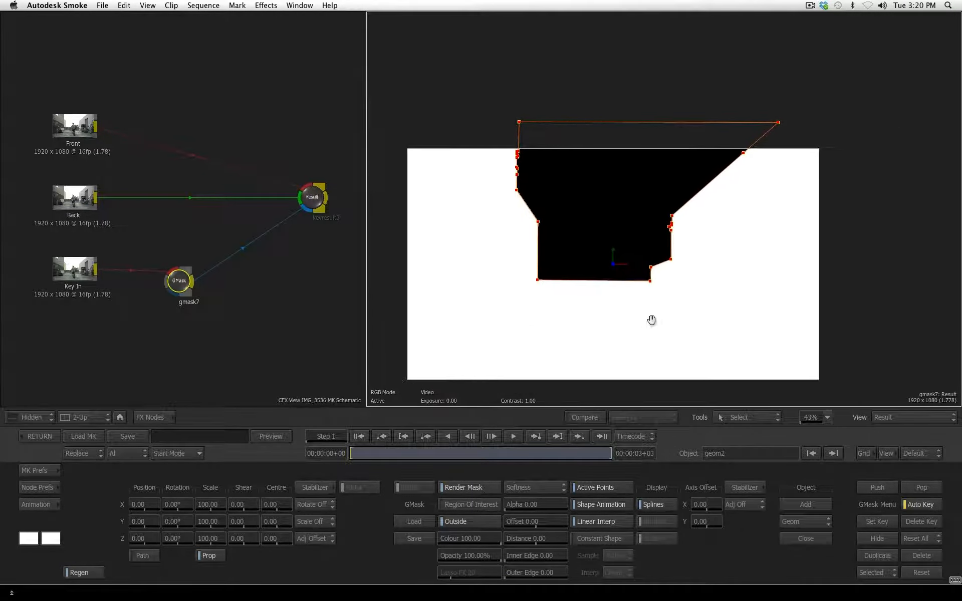
{"action": "left_click_drag", "start_coordinate": [178, 282], "coordinate": [180, 286]}
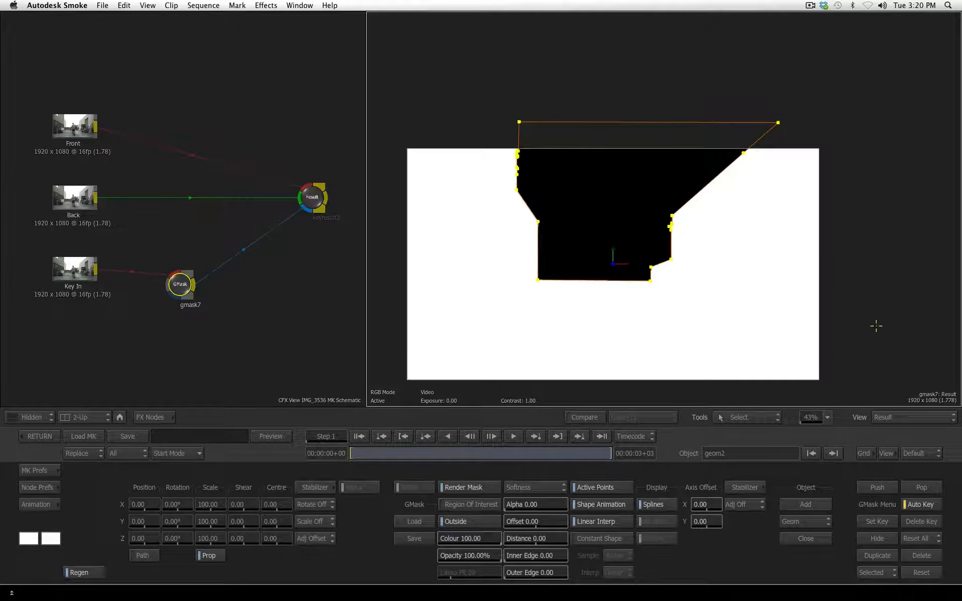
Check the keyer's ActionRes DefaultCam composite against the GMask result matte and the front footage.
{"action": "left_click", "coordinate": [912, 419]}
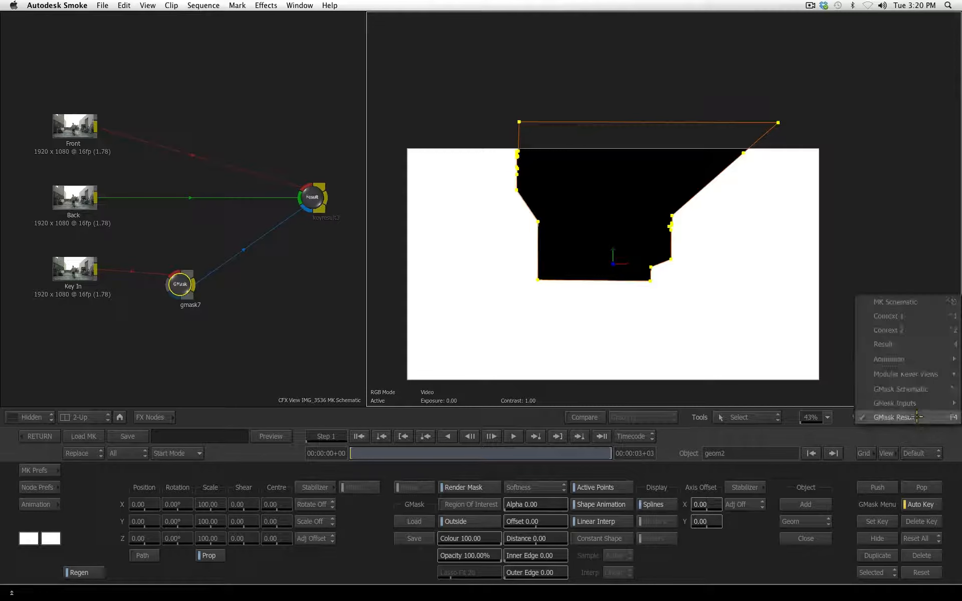
{"action": "mouse_move", "coordinate": [925, 371]}
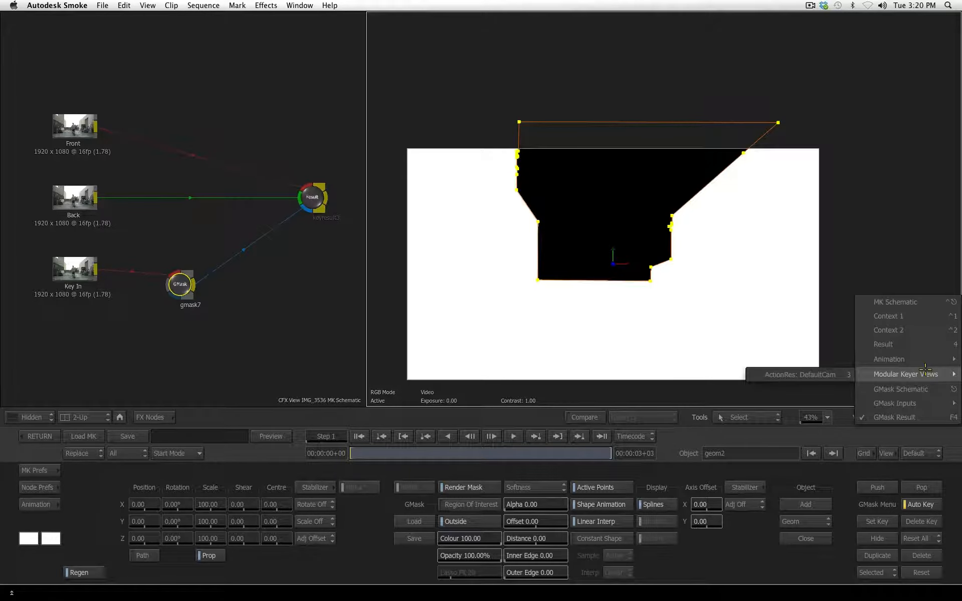
{"action": "left_click", "coordinate": [822, 374]}
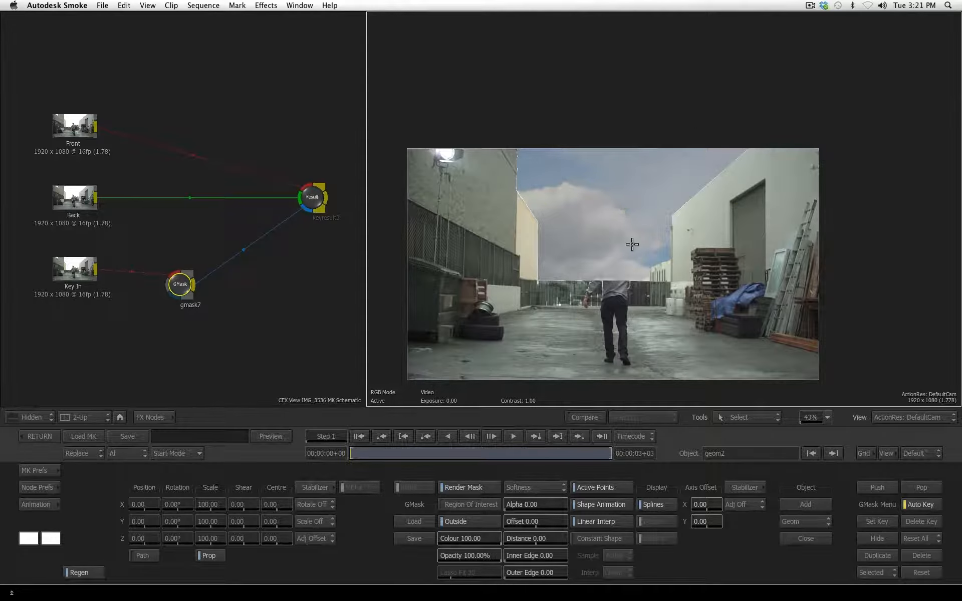
{"action": "key", "text": "F4"}
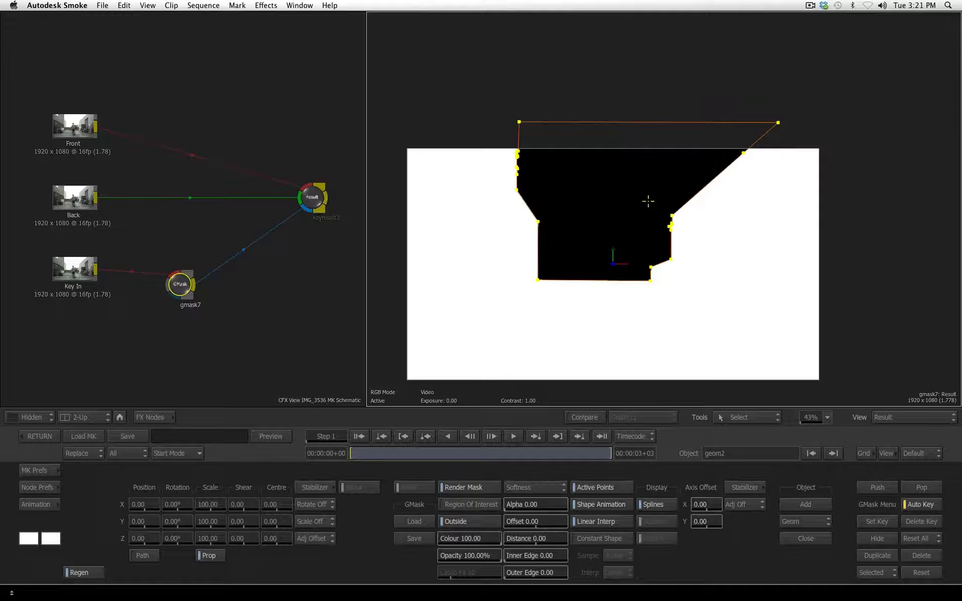
{"action": "key", "text": "F1"}
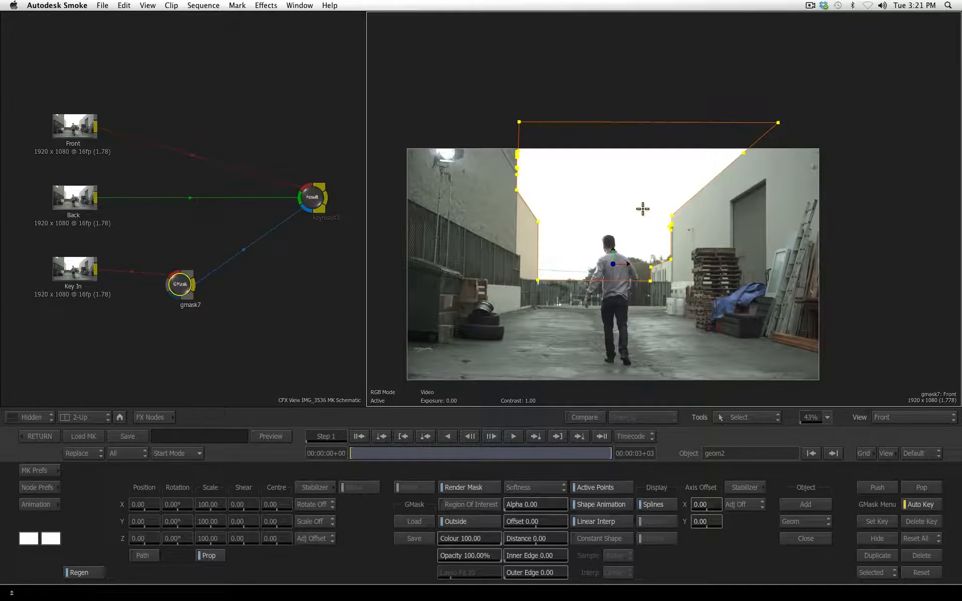
{"action": "key", "text": "F4"}
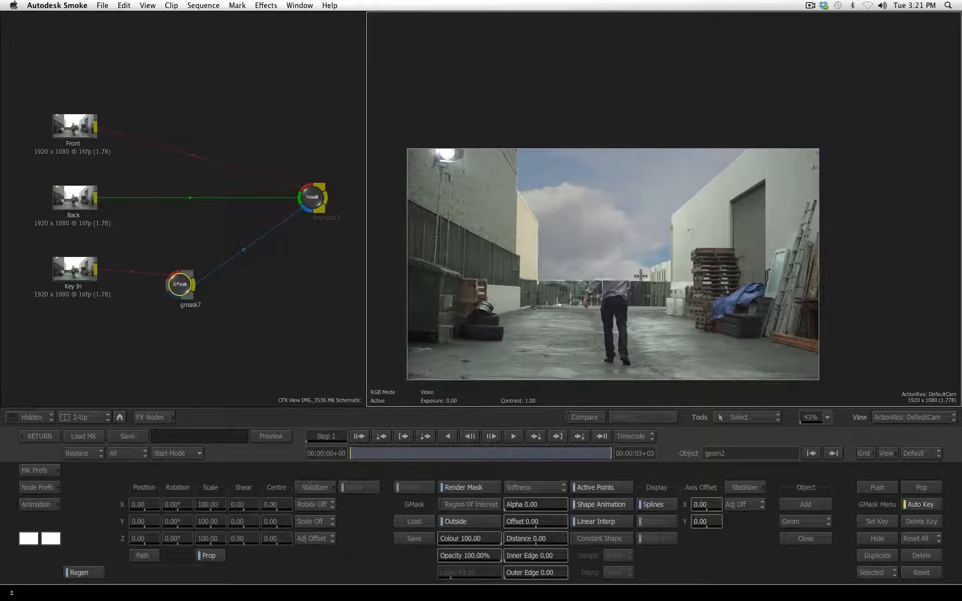
{"action": "key", "text": "F1"}
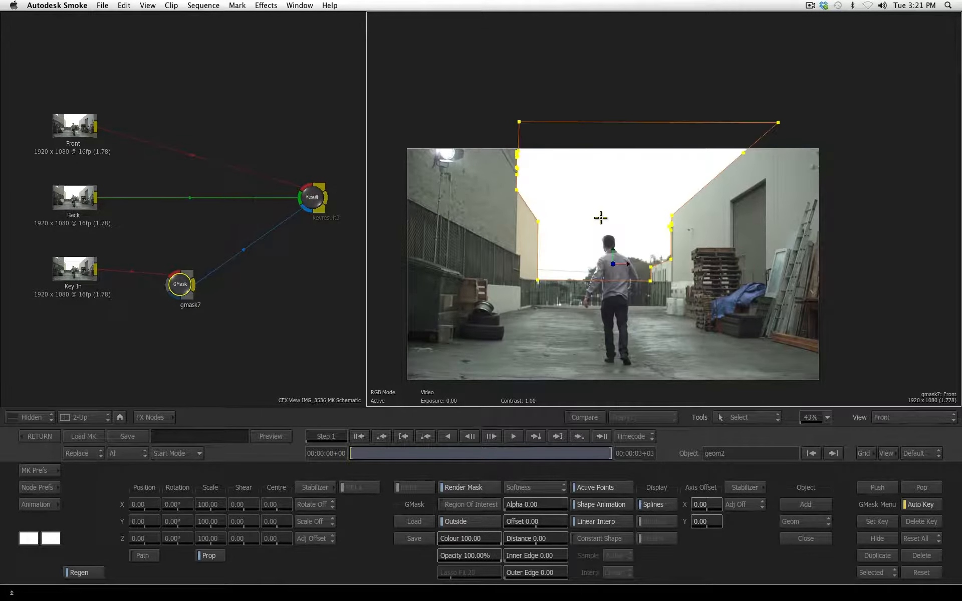
Fine-tune the mask points along the grey concrete building's upper sky edge so they hug the wall.
{"action": "left_click_drag", "start_coordinate": [501, 249], "coordinate": [681, 151], "text": "ctrl"}
{"action": "left_click_drag", "start_coordinate": [543, 156], "coordinate": [748, 223]}
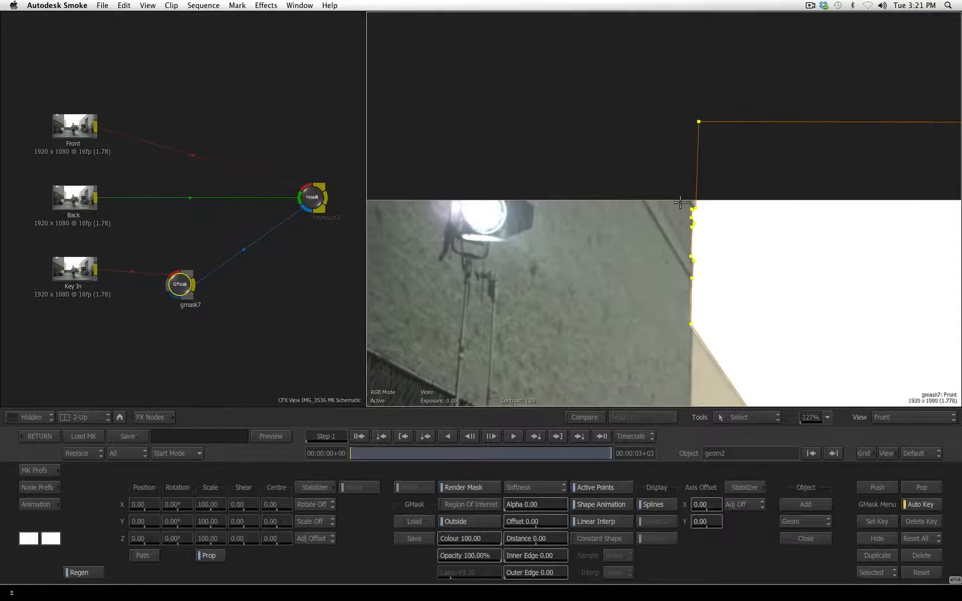
{"action": "left_click_drag", "start_coordinate": [680, 331], "coordinate": [734, 155], "text": "ctrl"}
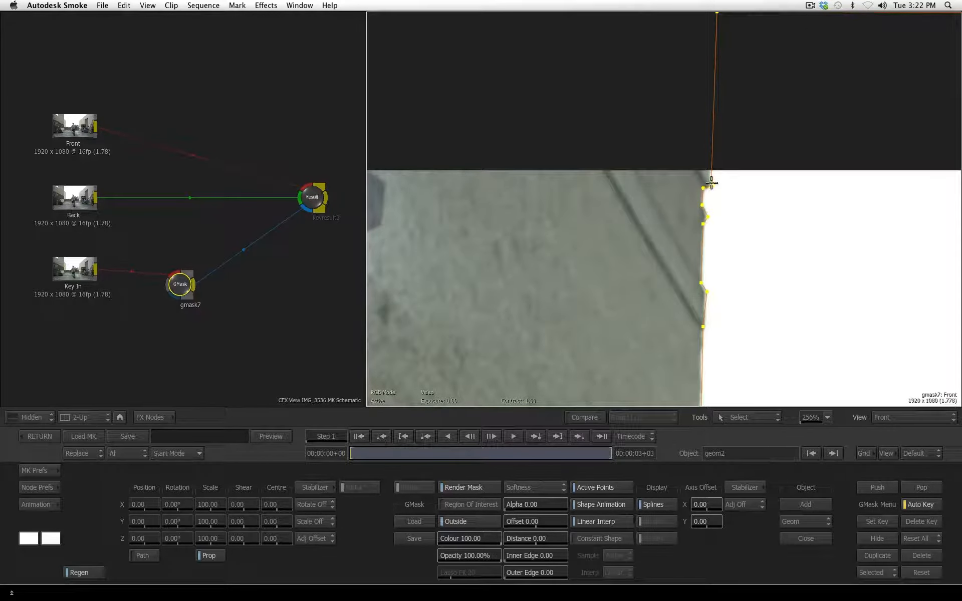
{"action": "left_click_drag", "start_coordinate": [712, 185], "coordinate": [709, 183]}
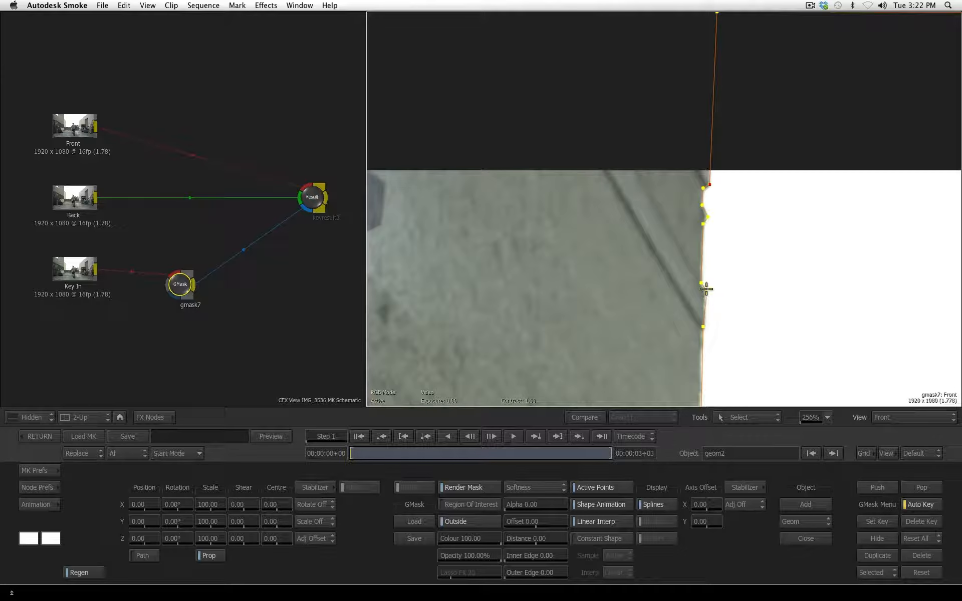
{"action": "left_click_drag", "start_coordinate": [706, 291], "coordinate": [704, 290]}
{"action": "left_click_drag", "start_coordinate": [702, 327], "coordinate": [701, 328]}
{"action": "left_click", "coordinate": [700, 283]}
{"action": "left_click_drag", "start_coordinate": [762, 314], "coordinate": [752, 108]}
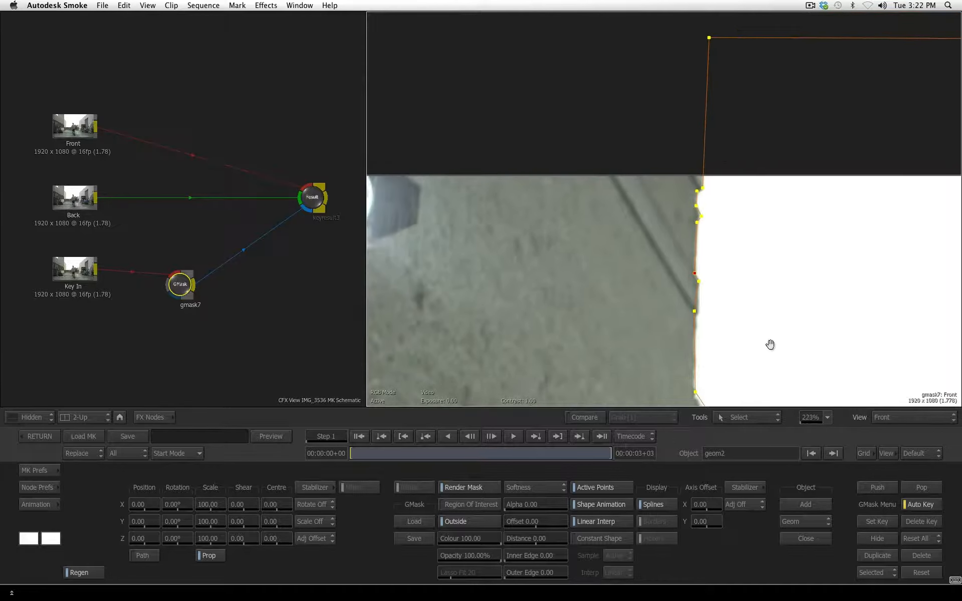
Adjust the mask points where the beige wall meets the concrete building and at both ends of the fence-top line.
{"action": "left_click_drag", "start_coordinate": [769, 365], "coordinate": [729, 220]}
{"action": "left_click_drag", "start_coordinate": [655, 247], "coordinate": [653, 251]}
{"action": "left_click_drag", "start_coordinate": [773, 326], "coordinate": [655, 163]}
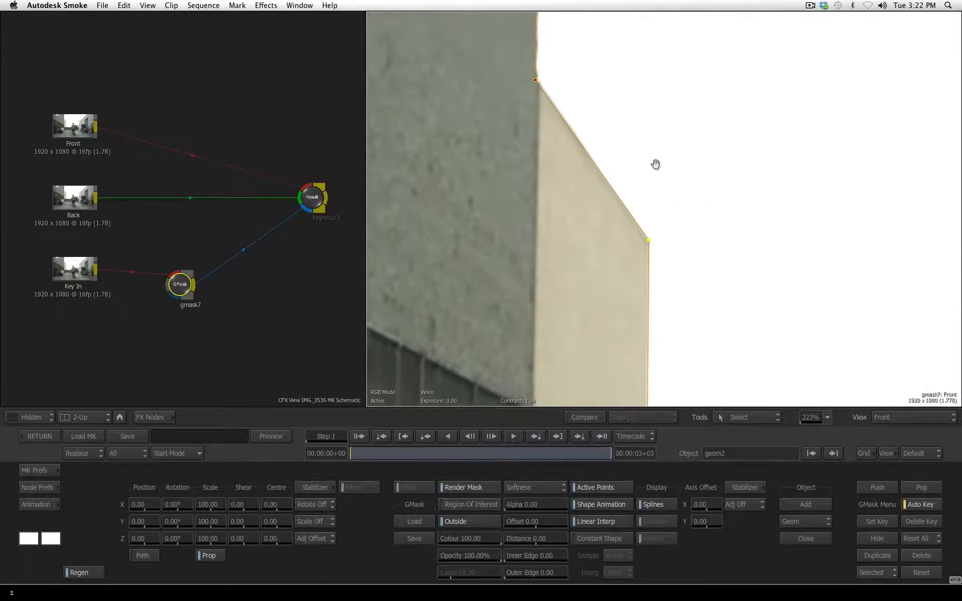
{"action": "left_click_drag", "start_coordinate": [693, 331], "coordinate": [666, 115]}
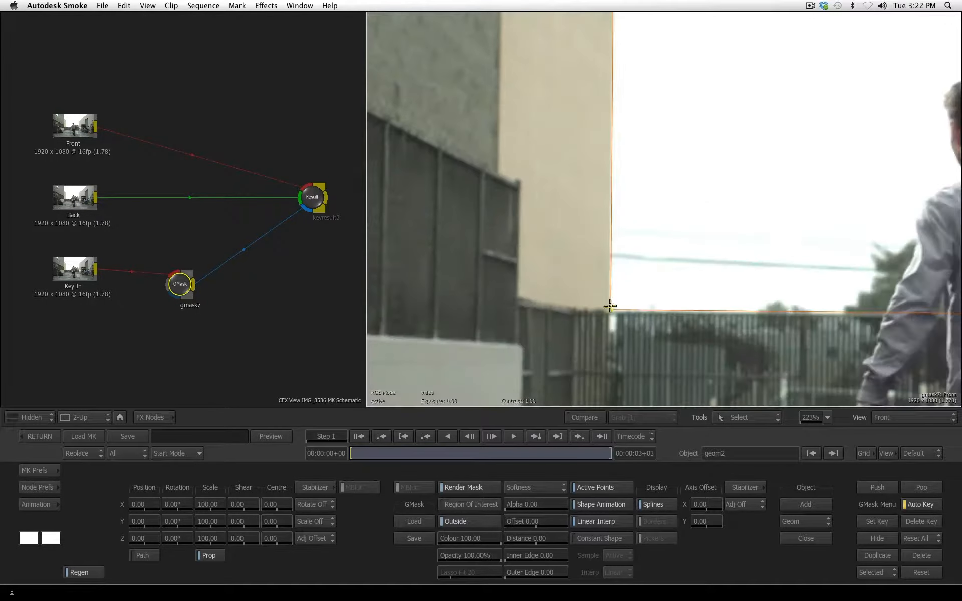
{"action": "left_click_drag", "start_coordinate": [611, 310], "coordinate": [611, 312]}
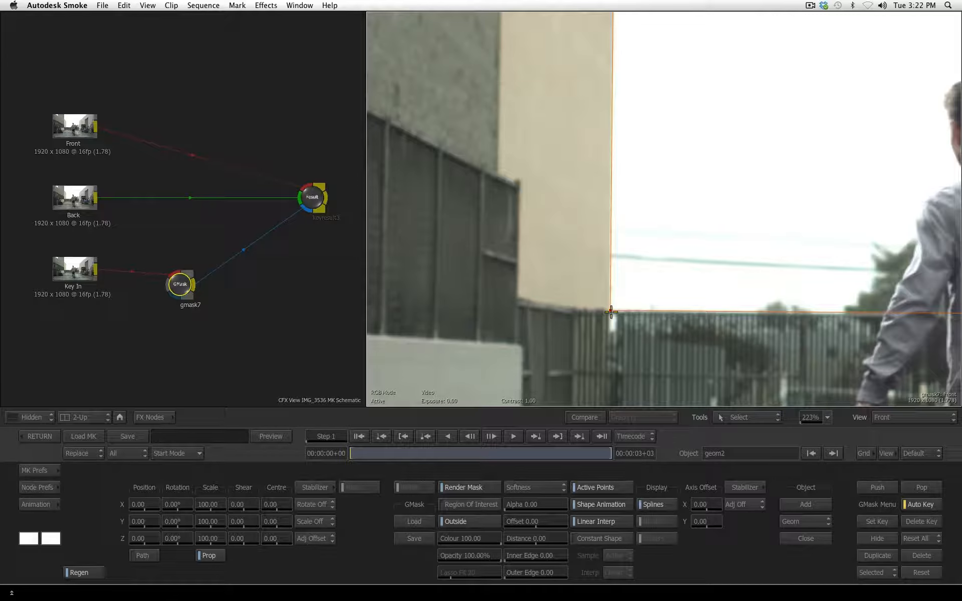
{"action": "left_click_drag", "start_coordinate": [840, 337], "coordinate": [588, 356]}
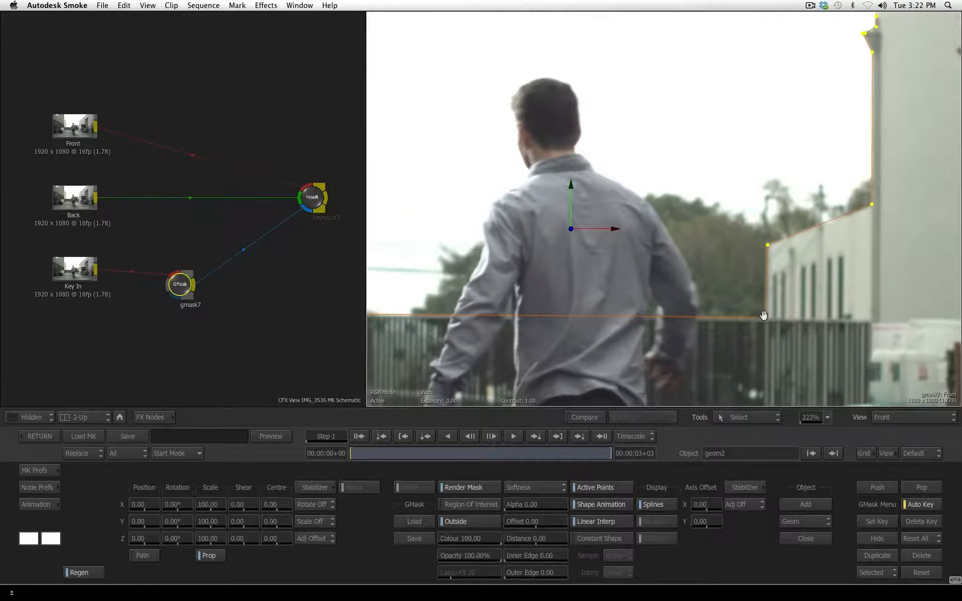
{"action": "left_click_drag", "start_coordinate": [765, 318], "coordinate": [766, 317]}
Refine the mask points around the top corner of the large grey-green wall and check the whole outline.
{"action": "left_click_drag", "start_coordinate": [808, 125], "coordinate": [697, 398]}
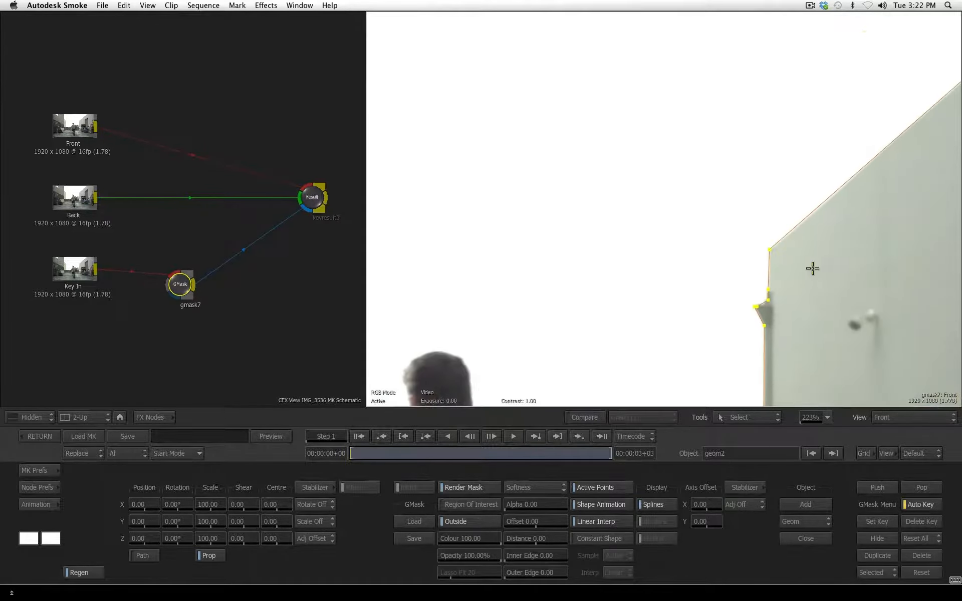
{"action": "left_click", "coordinate": [771, 251]}
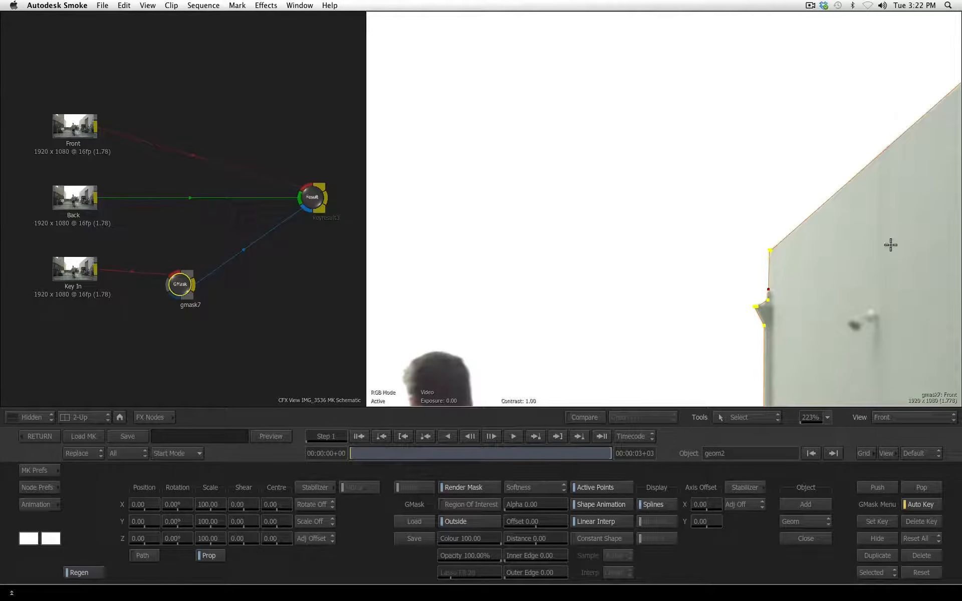
{"action": "left_click_drag", "start_coordinate": [910, 187], "coordinate": [573, 365]}
{"action": "left_click_drag", "start_coordinate": [597, 319], "coordinate": [884, 116]}
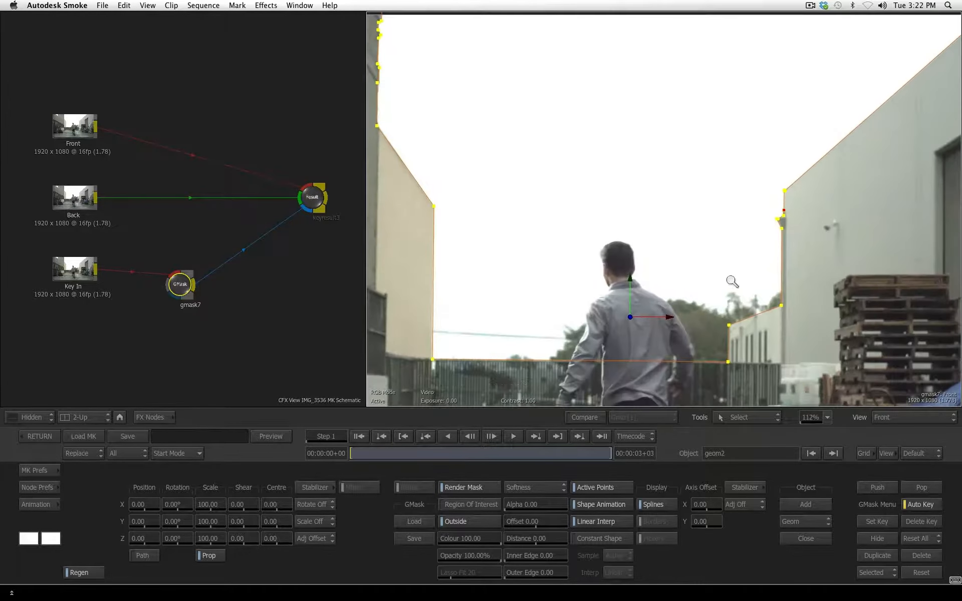
{"action": "left_click_drag", "start_coordinate": [732, 281], "coordinate": [695, 322]}
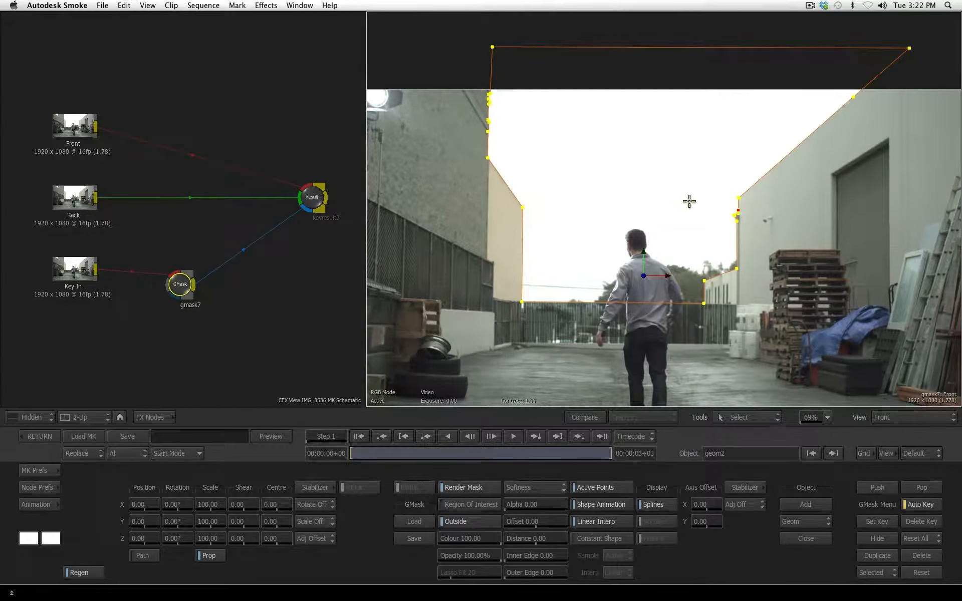
Set the mask's Offset to -3 while viewing the composite with the clouds.
{"action": "key", "text": "F4"}
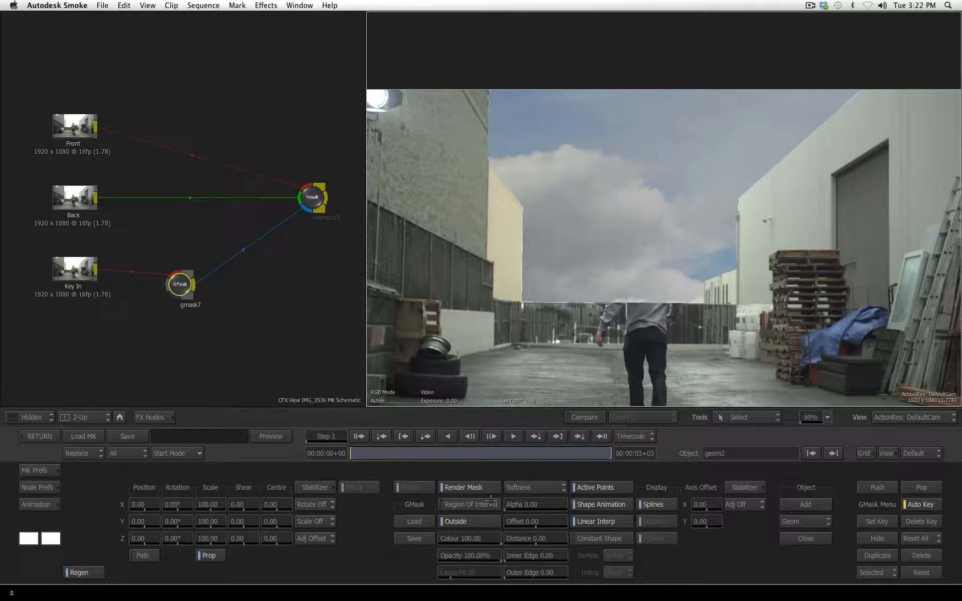
{"action": "left_click", "coordinate": [551, 521]}
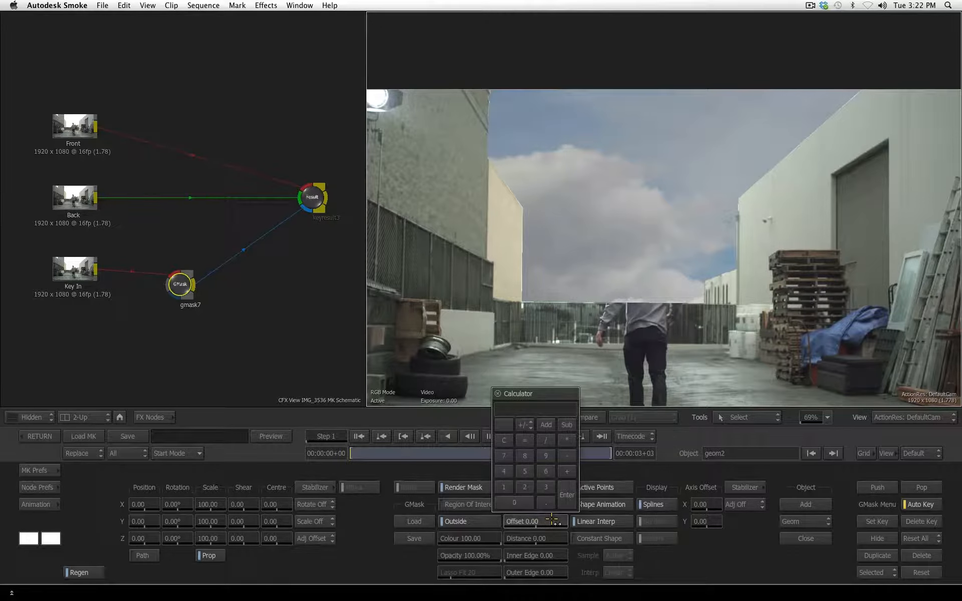
{"action": "left_click", "coordinate": [567, 455]}
{"action": "left_click", "coordinate": [545, 489]}
{"action": "left_click", "coordinate": [568, 490]}
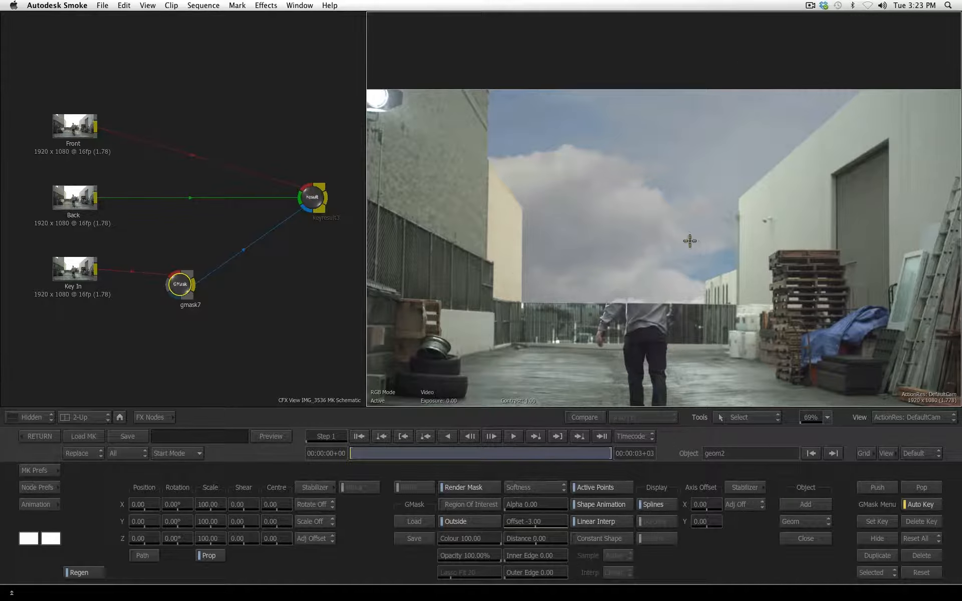
Return from the Modular Keyer to the Action node and review the cloud composite across the clip's timeline.
{"action": "left_click", "coordinate": [45, 436]}
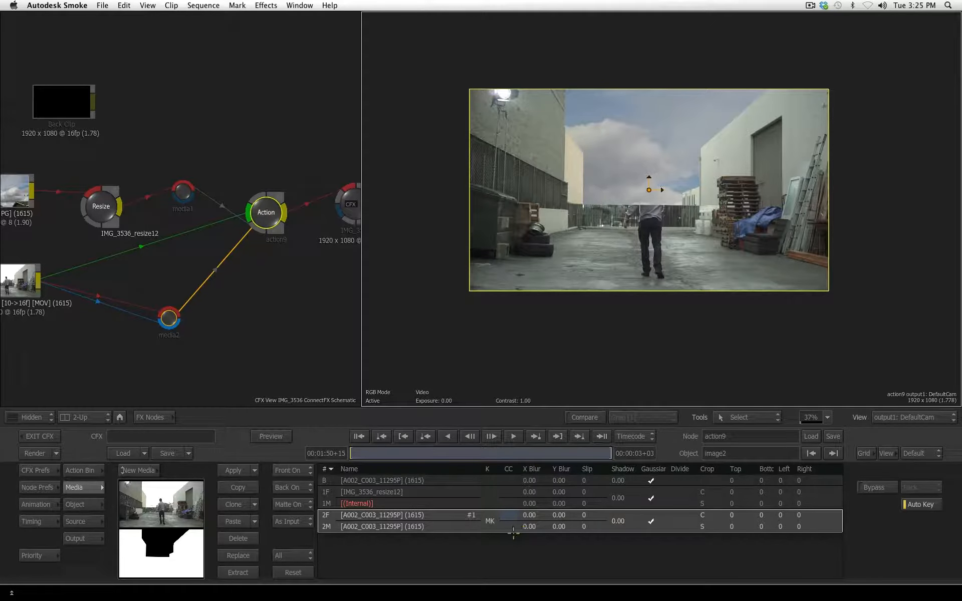
{"action": "left_click", "coordinate": [515, 436]}
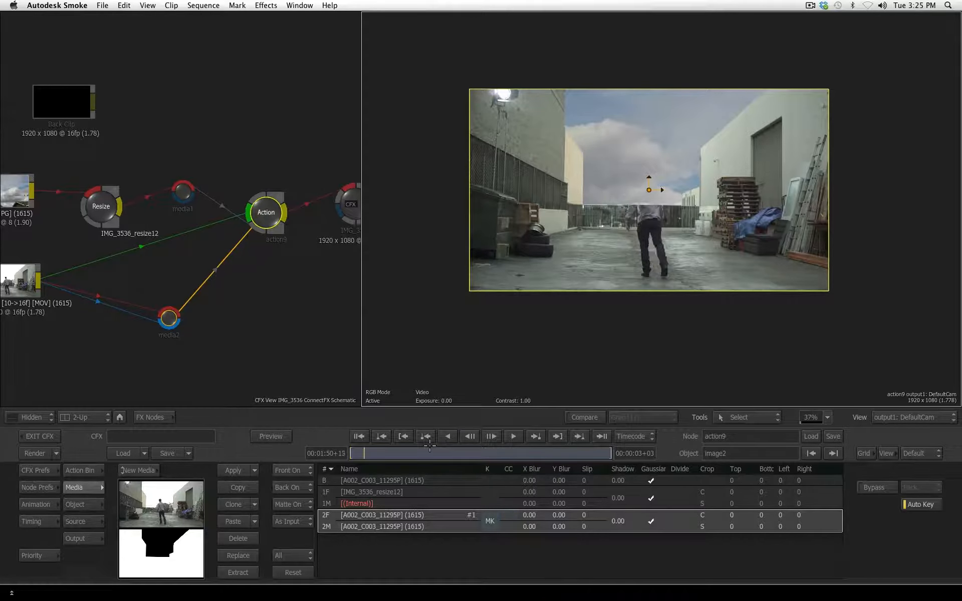
{"action": "left_click_drag", "start_coordinate": [560, 431], "coordinate": [339, 459]}
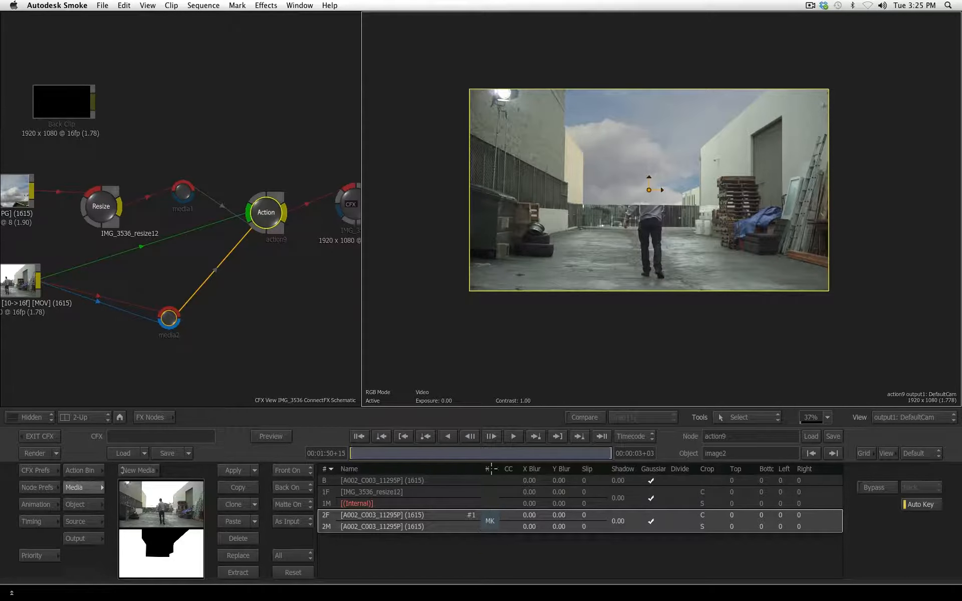
Reopen the Modular Keyer of the alley footage's media layer and show it in a two-view layout.
{"action": "left_click", "coordinate": [491, 497]}
{"action": "left_click", "coordinate": [490, 520]}
{"action": "left_click", "coordinate": [489, 519]}
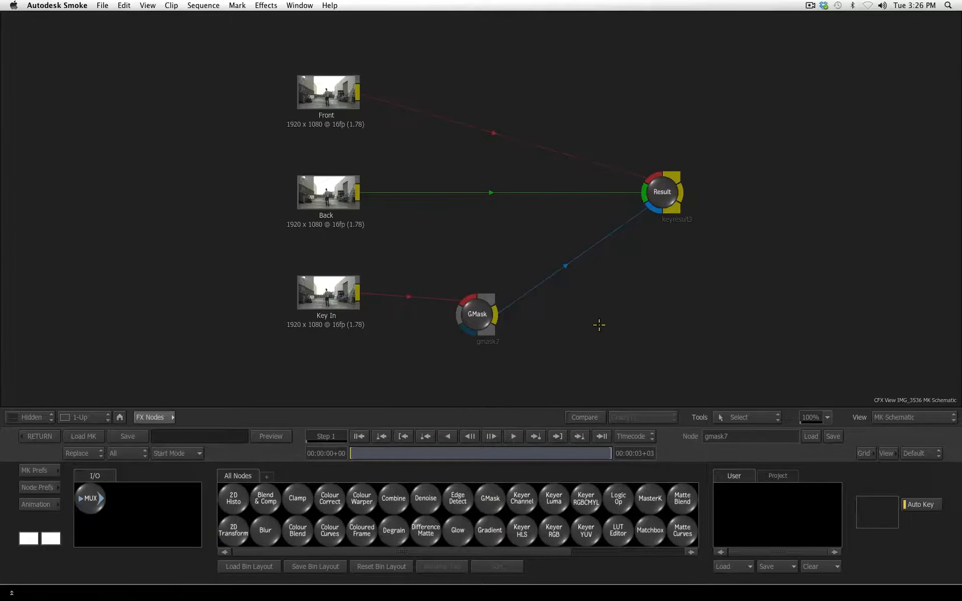
{"action": "key", "text": "alt+2"}
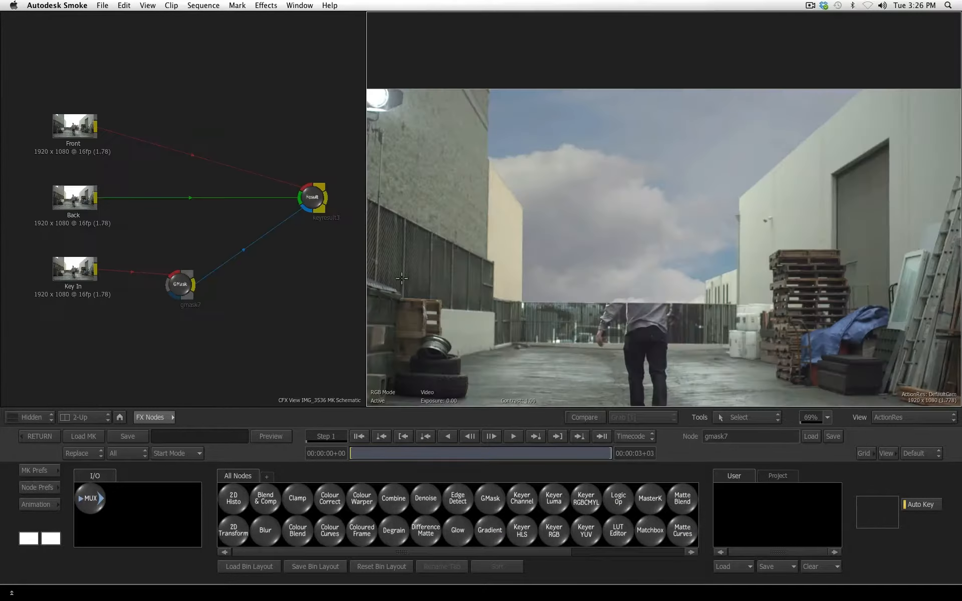
Select the GMask node, view its Front image with the mask outline, and show the GMask settings.
{"action": "mouse_move", "coordinate": [180, 284]}
{"action": "left_mouse_down"}
{"action": "mouse_move", "coordinate": [192, 260]}
{"action": "mouse_move", "coordinate": [191, 288]}
{"action": "left_mouse_up"}
{"action": "left_click_drag", "start_coordinate": [721, 272], "coordinate": [661, 312]}
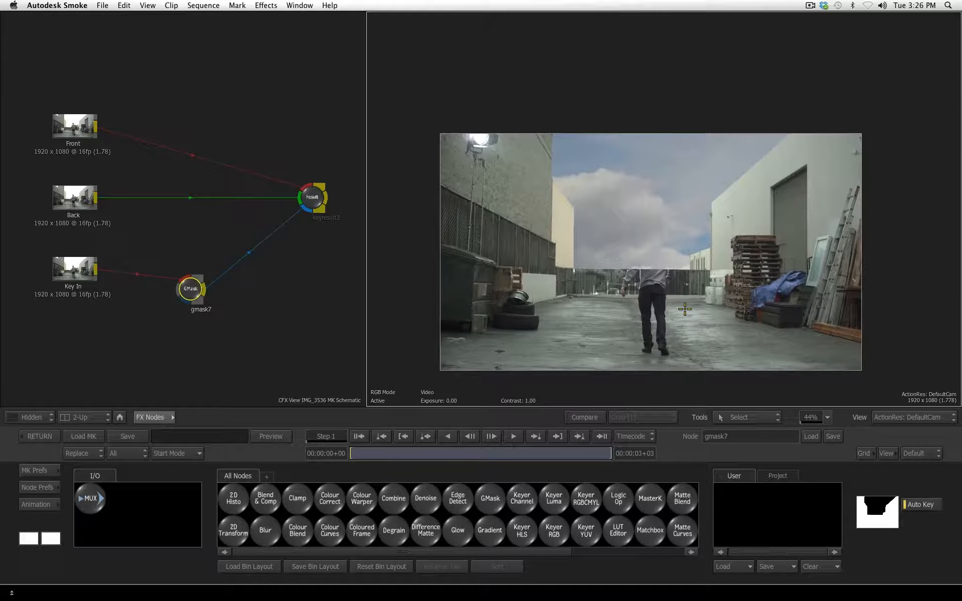
{"action": "key", "text": "F1"}
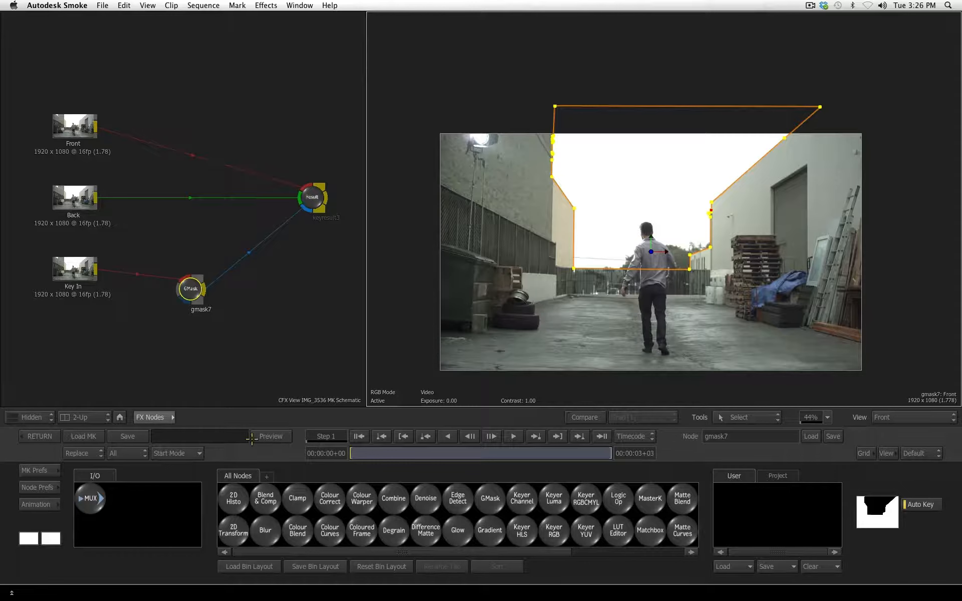
{"action": "left_click", "coordinate": [152, 418]}
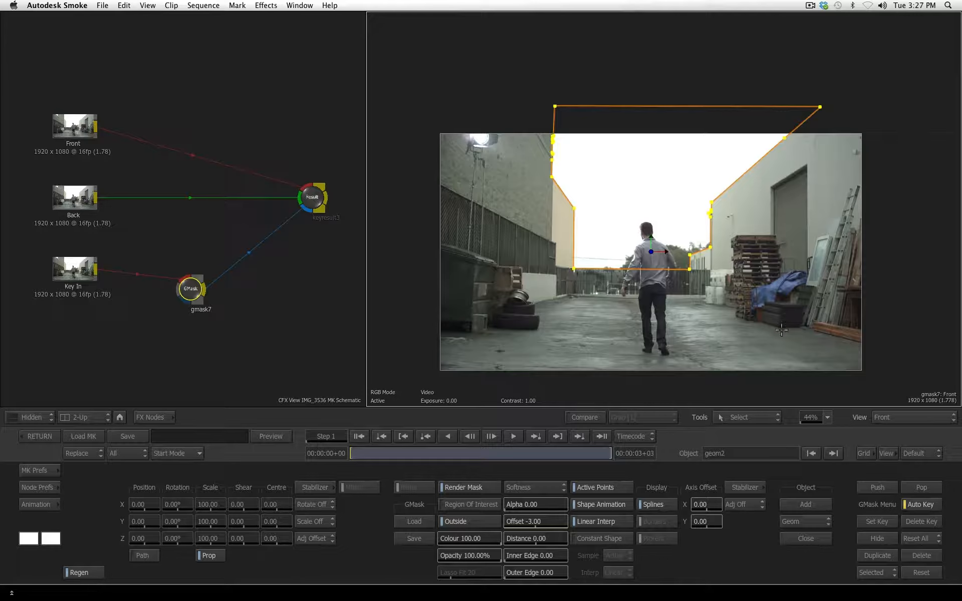
Select all points of the sky mask and open the Stabilizer to track them individually.
{"action": "left_click_drag", "start_coordinate": [538, 231], "coordinate": [732, 315]}
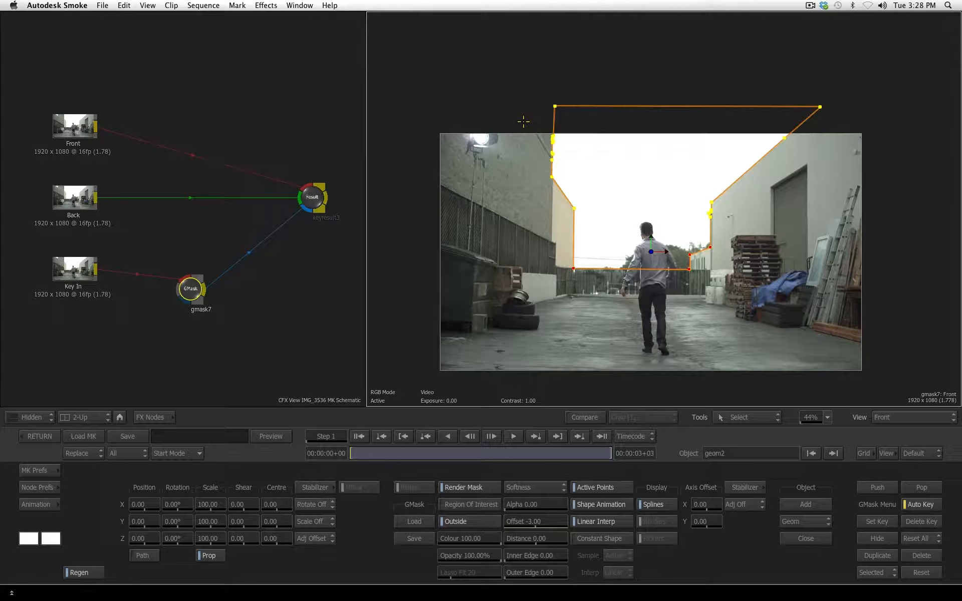
{"action": "left_click_drag", "start_coordinate": [523, 123], "coordinate": [812, 307]}
{"action": "left_click", "coordinate": [757, 507]}
{"action": "left_click", "coordinate": [753, 502]}
{"action": "left_click", "coordinate": [745, 487]}
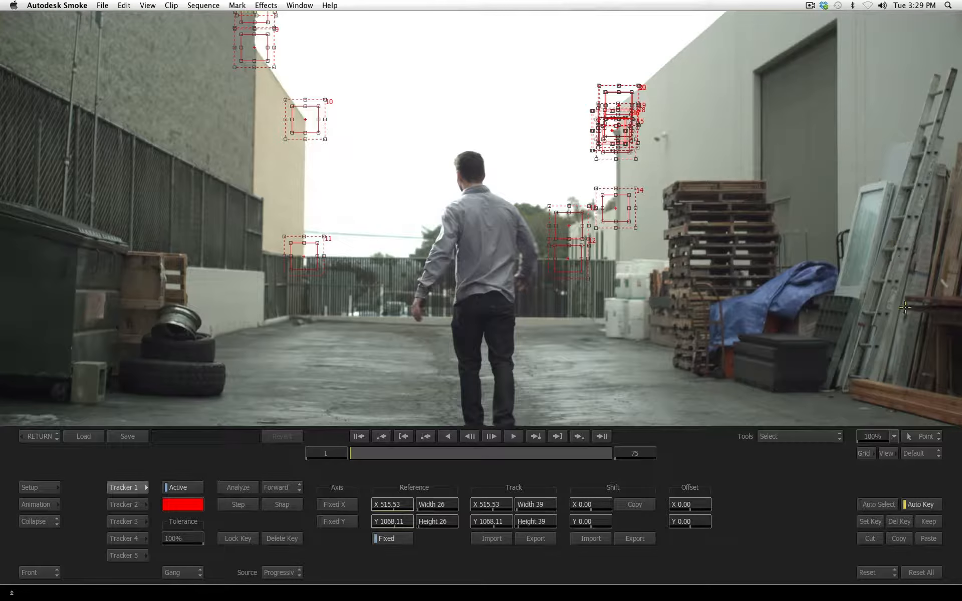
{"action": "left_click", "coordinate": [894, 435]}
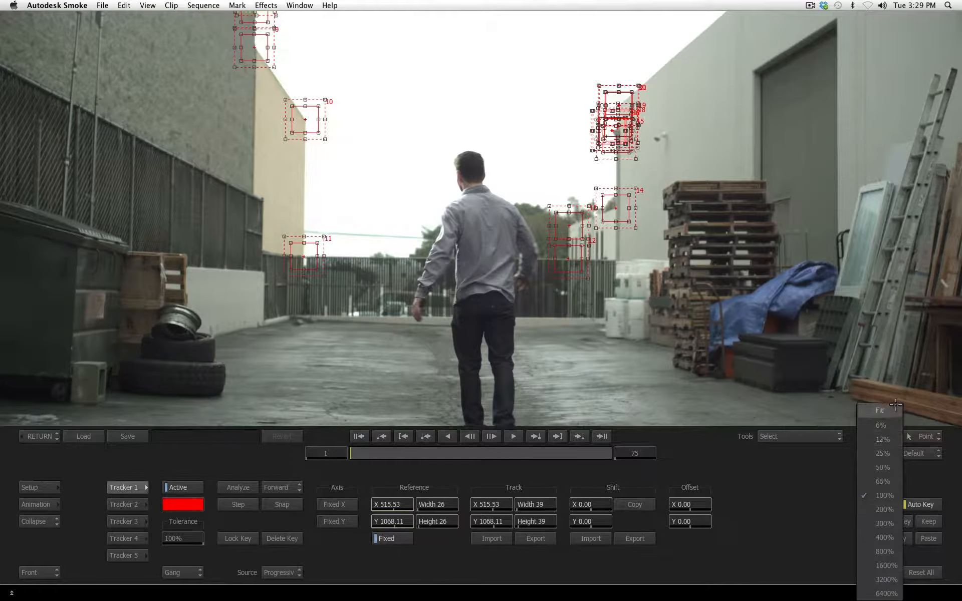
{"action": "left_click", "coordinate": [878, 409]}
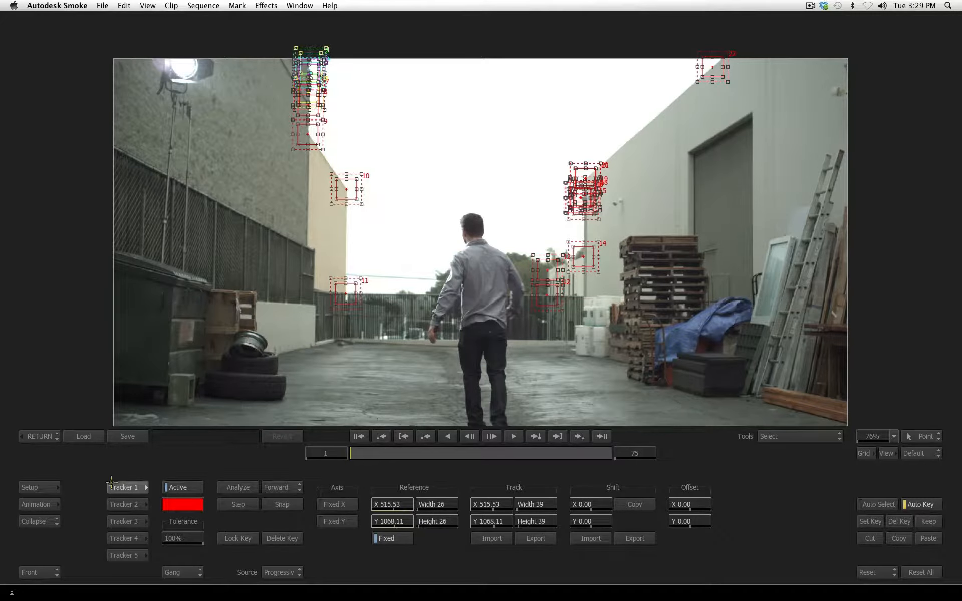
Examine which mask points Trackers 1 to 5 are assigned to, ending on Tracker 1.
{"action": "left_click", "coordinate": [125, 504]}
{"action": "left_click", "coordinate": [126, 521]}
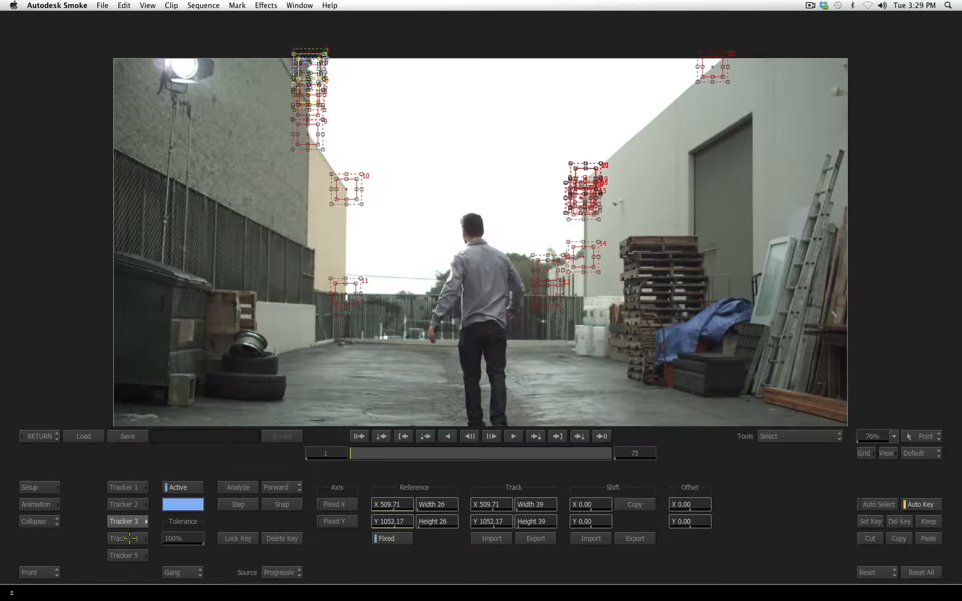
{"action": "left_click", "coordinate": [129, 538]}
{"action": "left_click", "coordinate": [130, 556]}
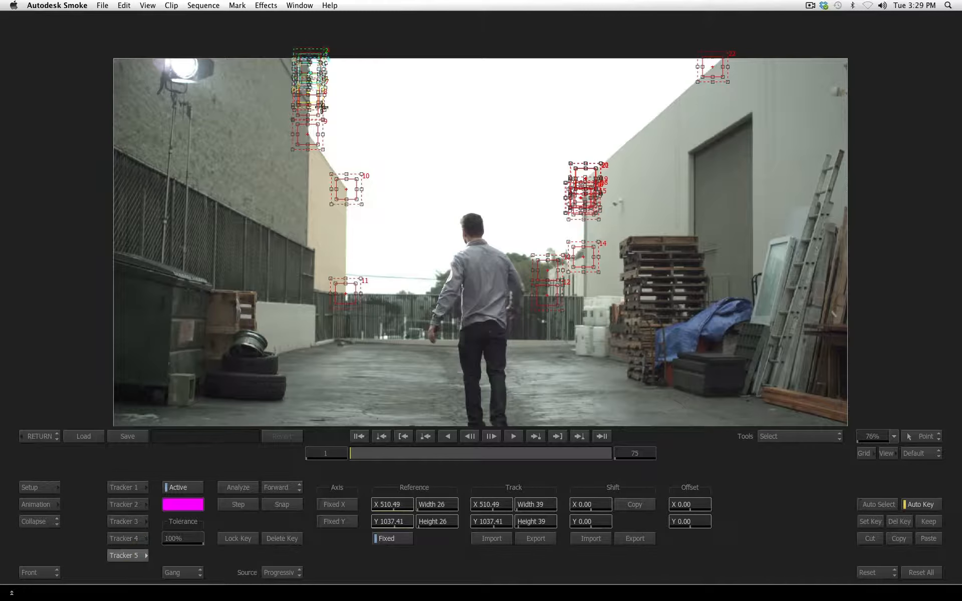
{"action": "left_click", "coordinate": [125, 504]}
{"action": "left_click", "coordinate": [124, 539]}
{"action": "left_click", "coordinate": [124, 555]}
{"action": "left_click", "coordinate": [130, 487]}
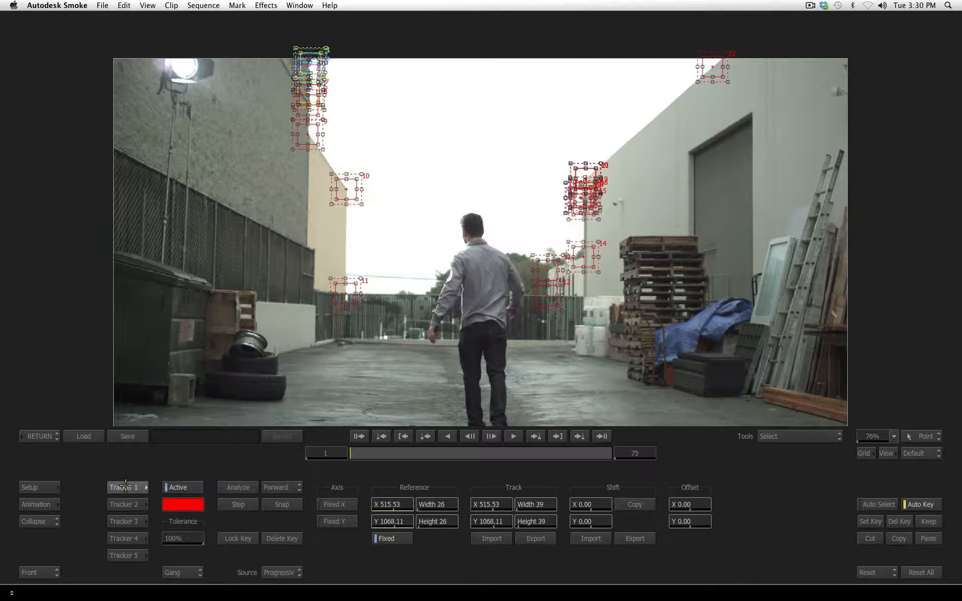
Toggle all ganged trackers off and on again, and try the Selected and Solo modes before returning to Gang.
{"action": "left_click", "coordinate": [185, 487]}
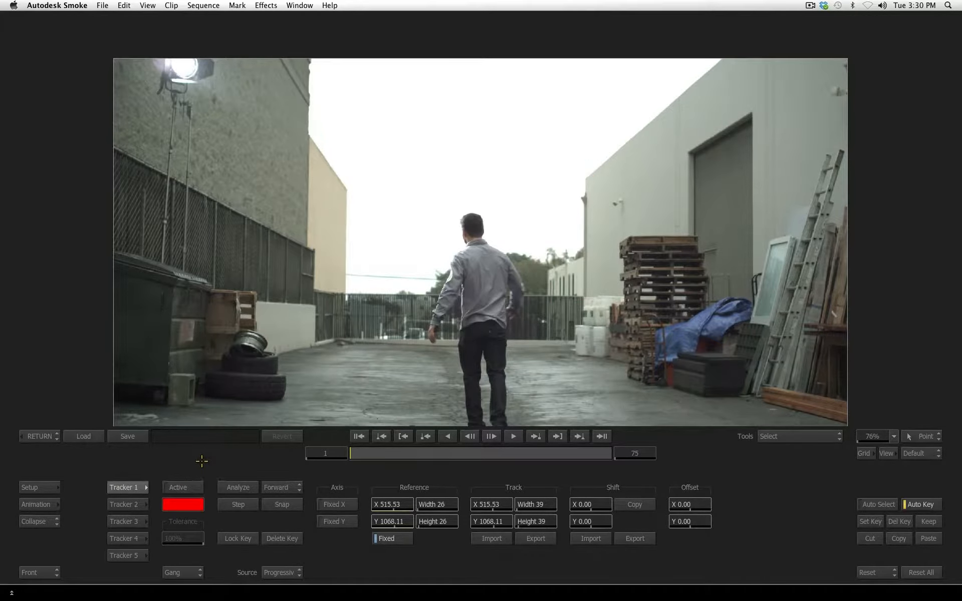
{"action": "left_click", "coordinate": [192, 484]}
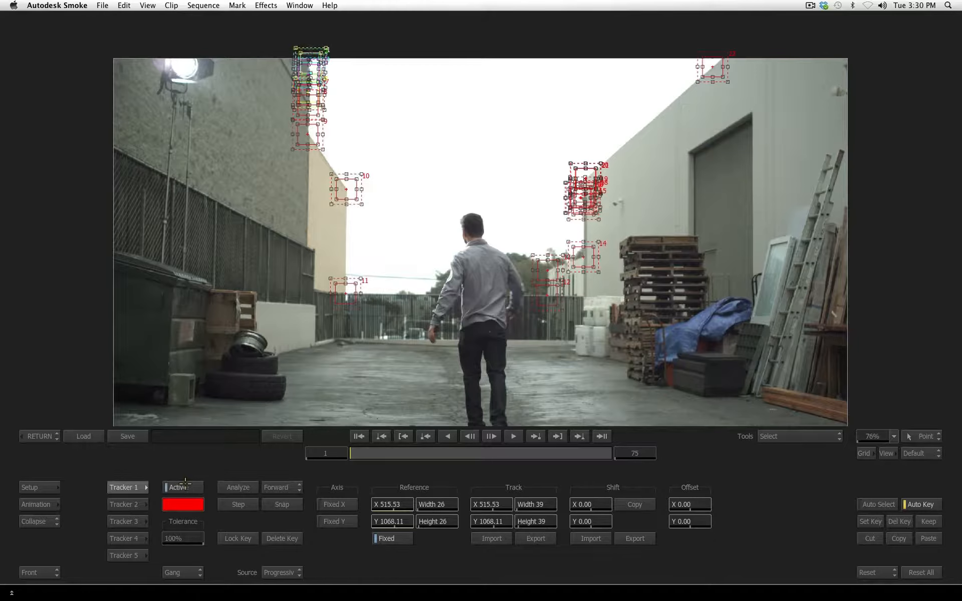
{"action": "left_click", "coordinate": [192, 572]}
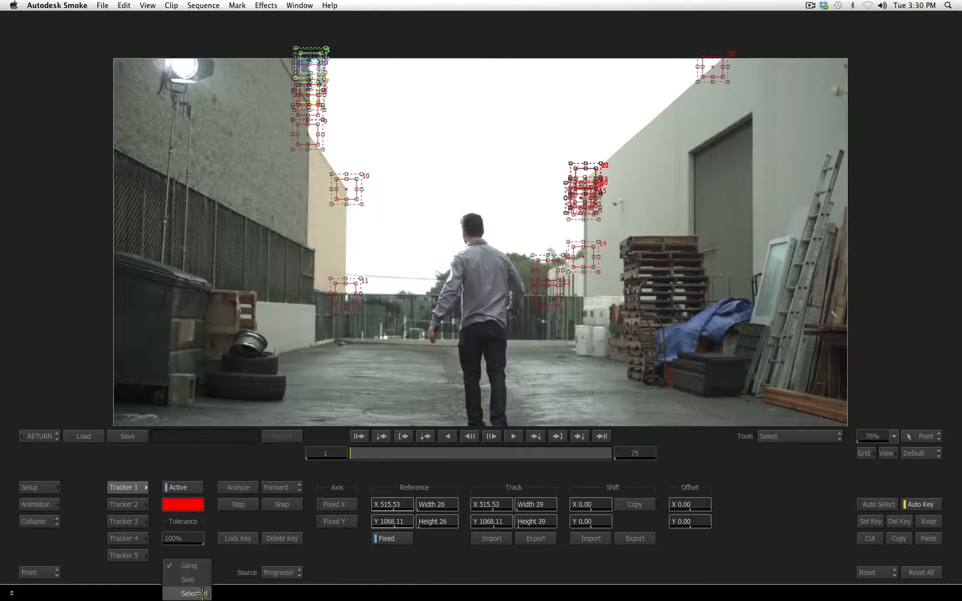
{"action": "left_click", "coordinate": [198, 594]}
{"action": "left_click", "coordinate": [192, 572]}
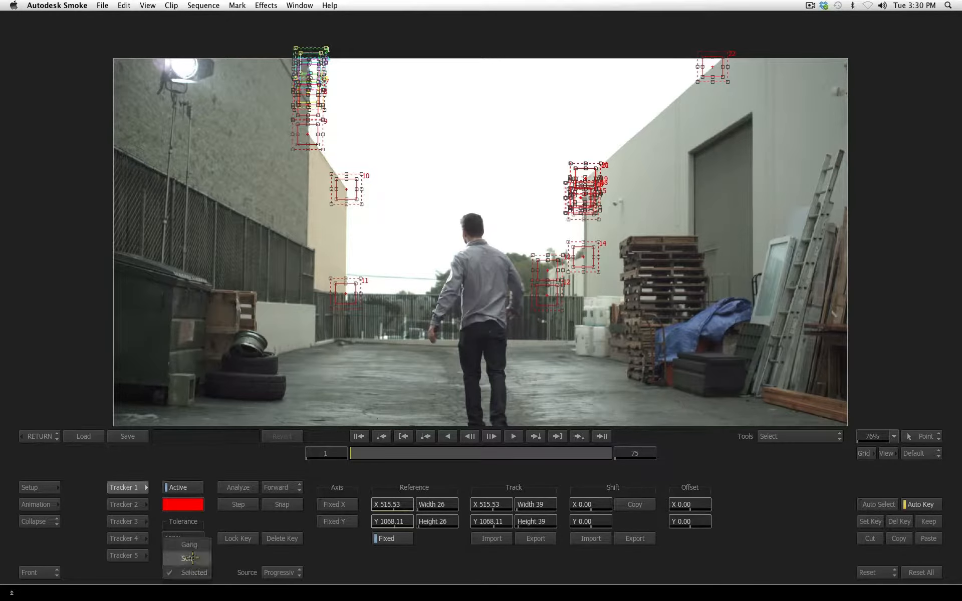
{"action": "left_click", "coordinate": [193, 558]}
{"action": "left_click", "coordinate": [196, 573]}
{"action": "left_click", "coordinate": [193, 557]}
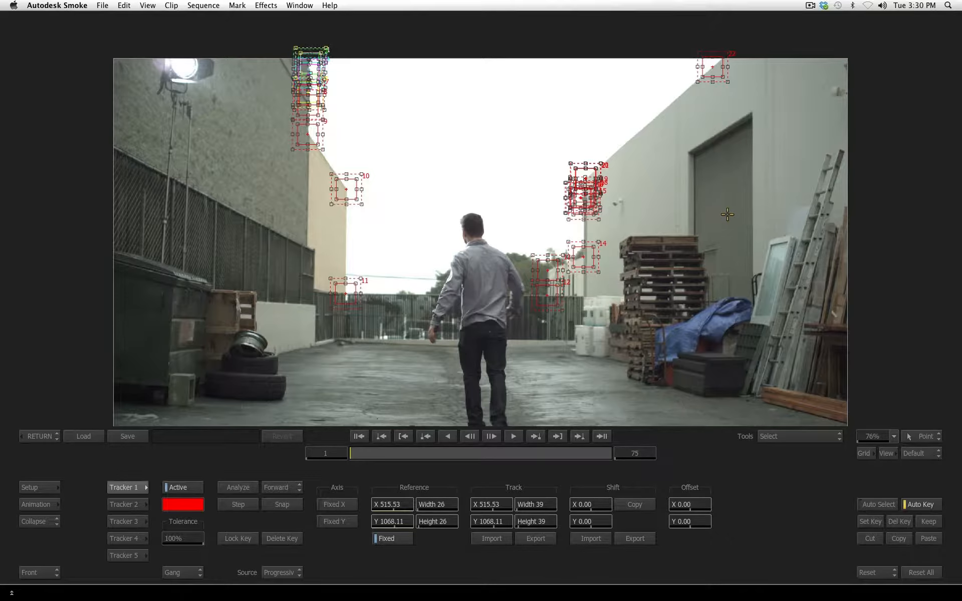
Switch the tracker mode to Selected and toggle only Tracker 1 off and on again.
{"action": "left_click", "coordinate": [186, 572]}
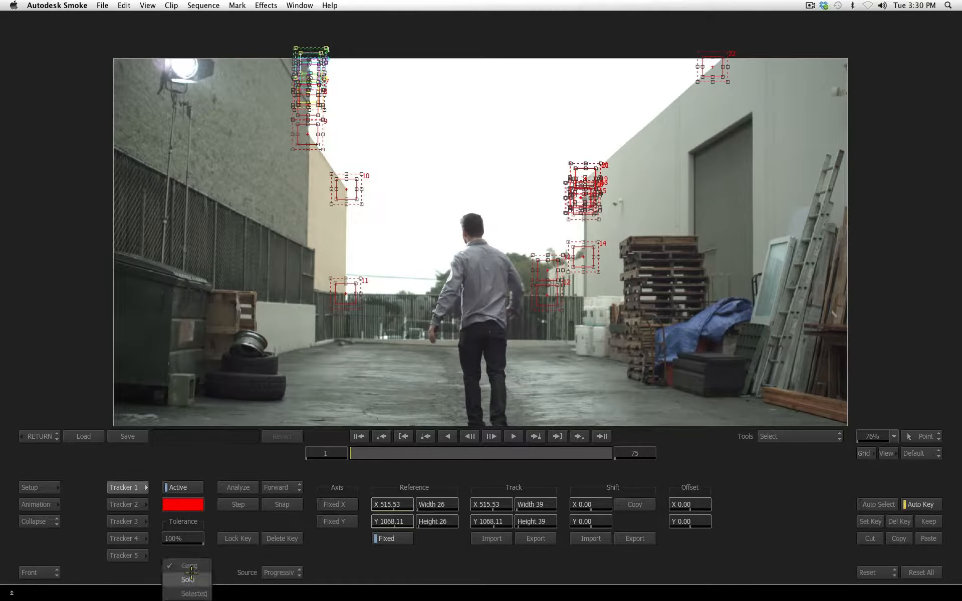
{"action": "left_click", "coordinate": [188, 588]}
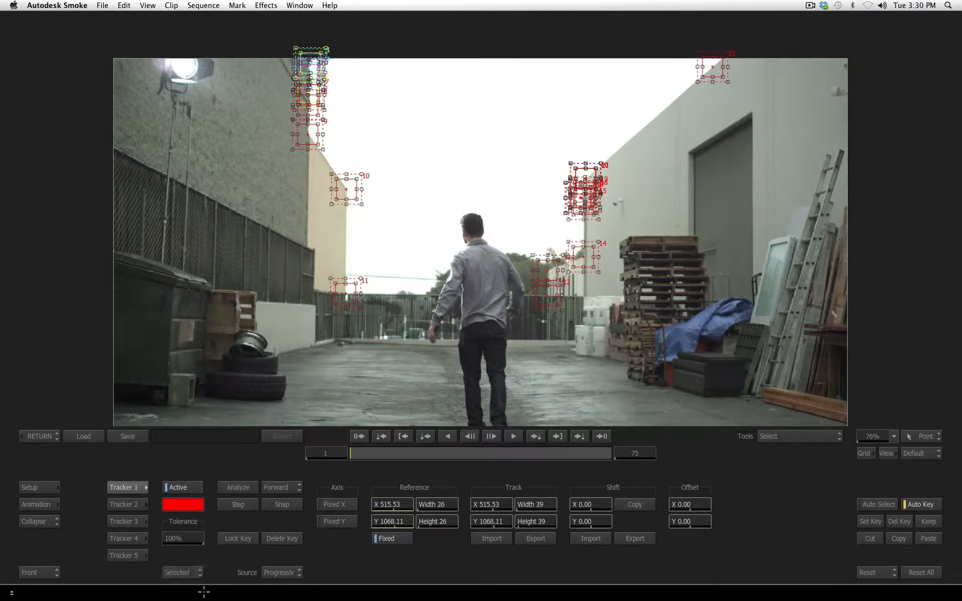
{"action": "left_click", "coordinate": [187, 486]}
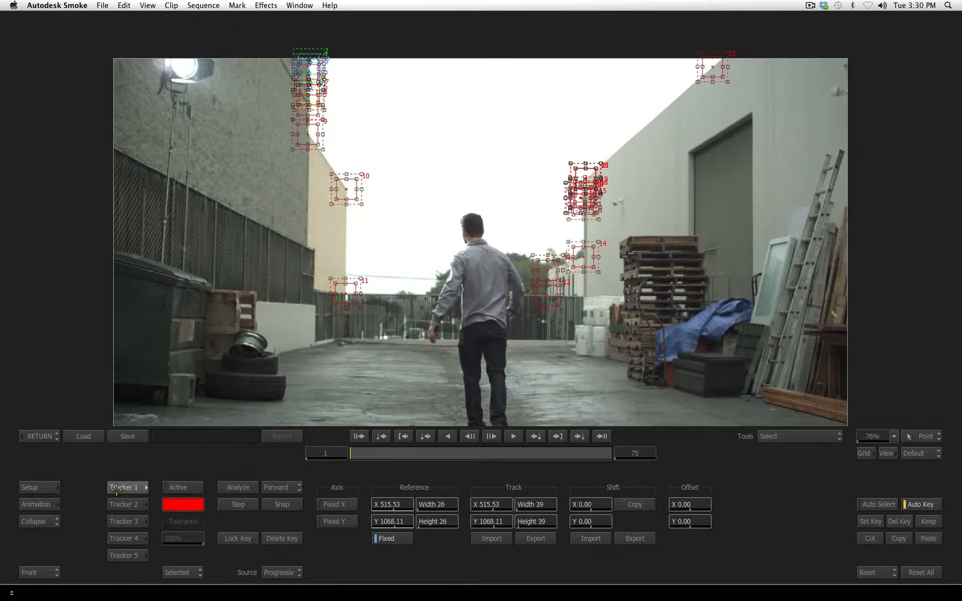
{"action": "left_click", "coordinate": [187, 486]}
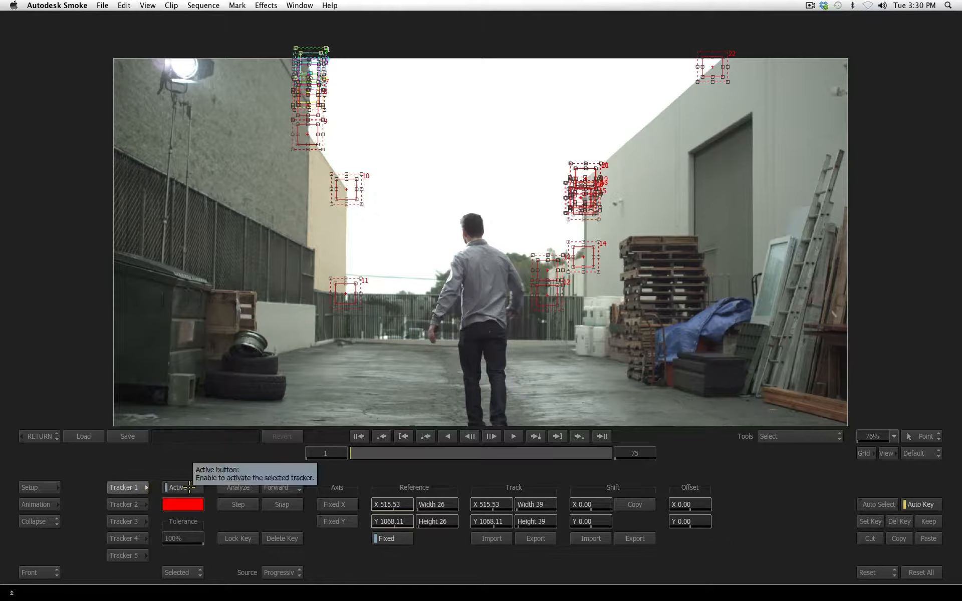
Show Tracker 1 on its own in Solo mode and restore the tracker mode to Gang.
{"action": "left_click", "coordinate": [188, 570]}
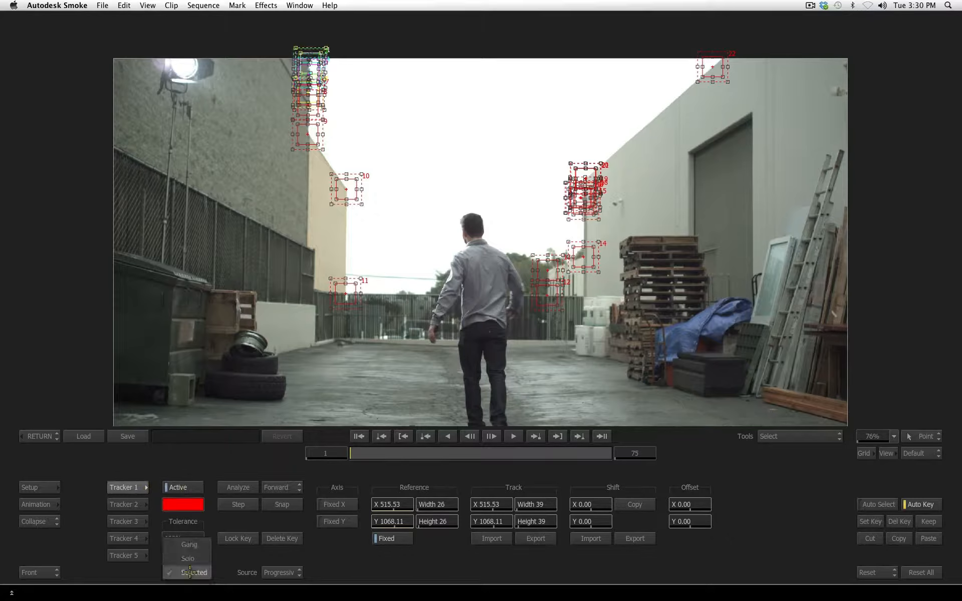
{"action": "left_click", "coordinate": [193, 554]}
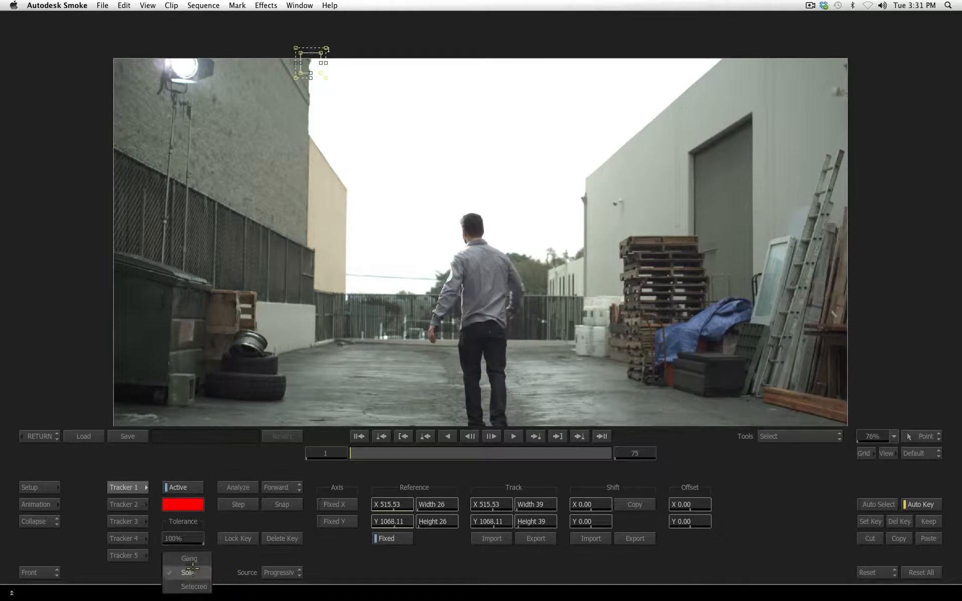
{"action": "left_click", "coordinate": [192, 572]}
{"action": "left_click", "coordinate": [190, 557]}
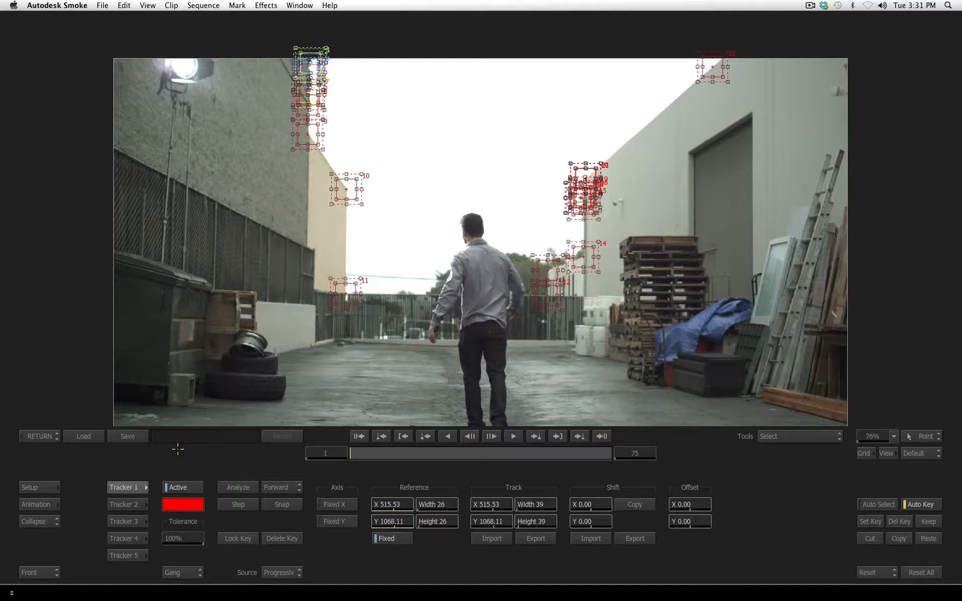
Go through the trackers one after another up to Tracker 11 and back to Tracker 9, checking their positions.
{"action": "key", "text": "Down"}
{"action": "key", "text": "Down"}
{"action": "key", "text": "Down"}
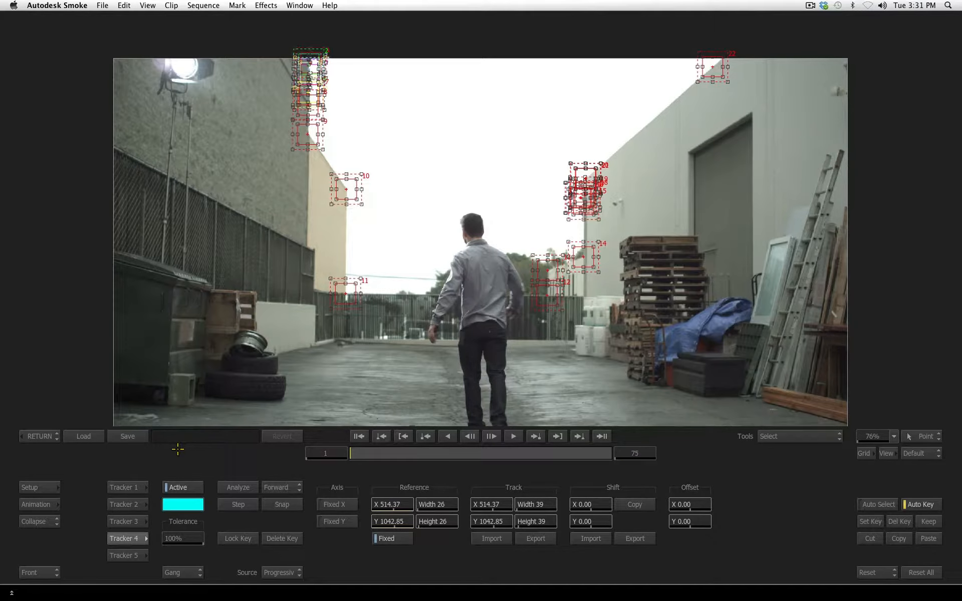
{"action": "key", "text": "Down"}
{"action": "key", "text": "Down"}
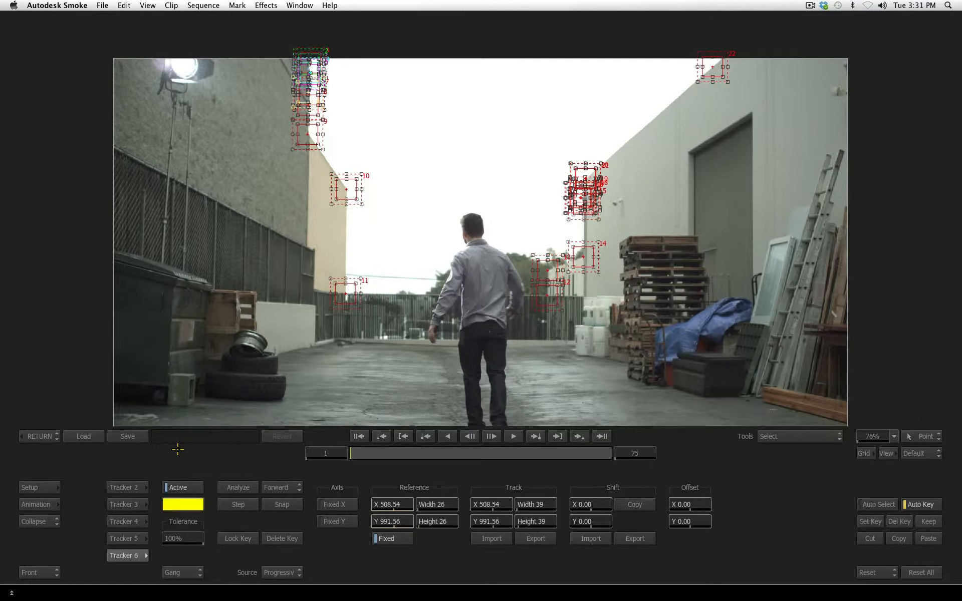
{"action": "key", "text": "Down"}
{"action": "key", "text": "Down"}
{"action": "key", "text": "Down"}
{"action": "key", "text": "Down"}
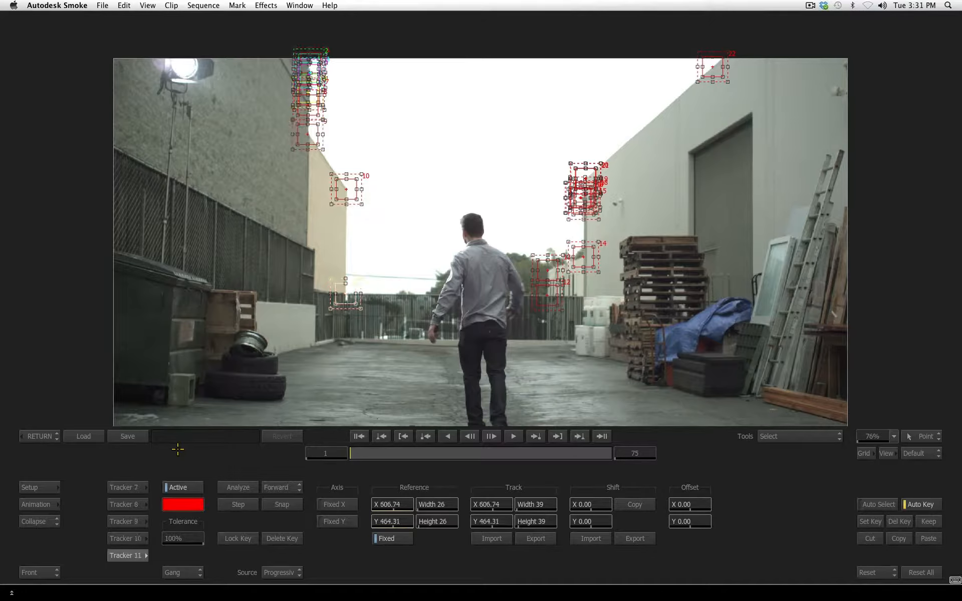
{"action": "key", "text": "Up"}
{"action": "key", "text": "Up"}
{"action": "key", "text": "Up"}
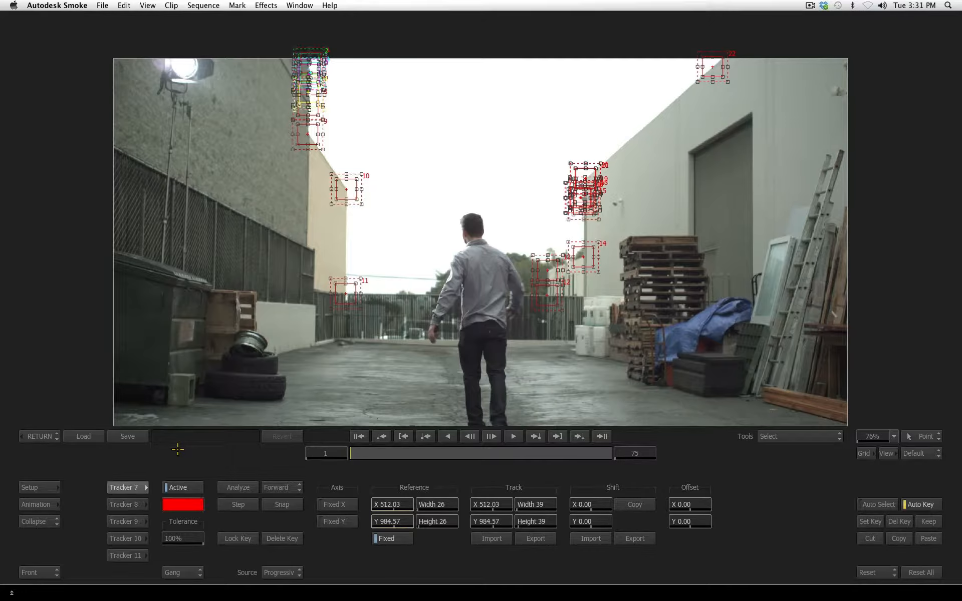
{"action": "key", "text": "Down"}
{"action": "key", "text": "Down"}
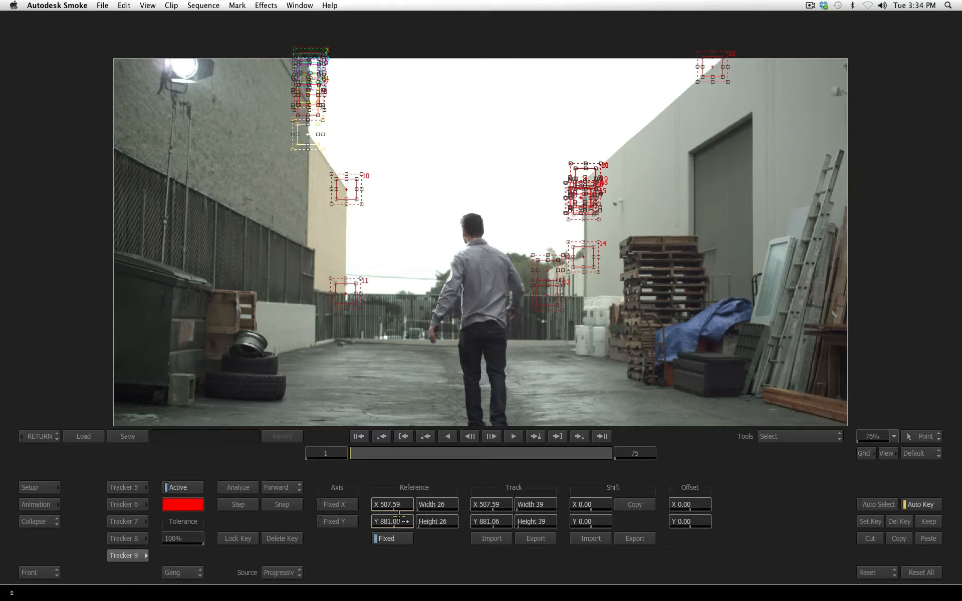
Turn off the Fixed reference, analyze all ganged trackers forward to frame 75, and review the tracks back to frame 1.
{"action": "left_click", "coordinate": [391, 535]}
{"action": "left_click", "coordinate": [237, 487]}
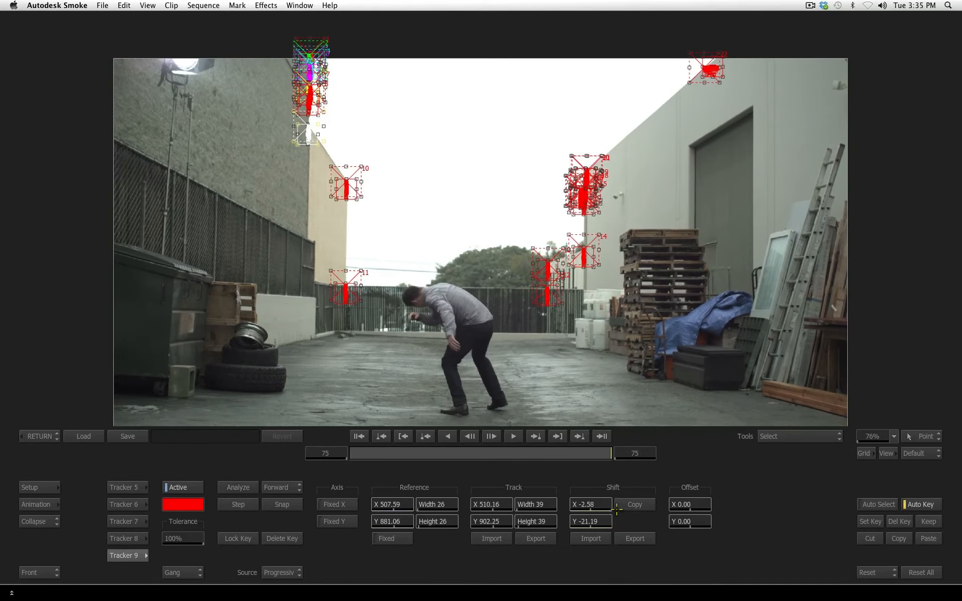
{"action": "left_click_drag", "start_coordinate": [606, 447], "coordinate": [295, 453]}
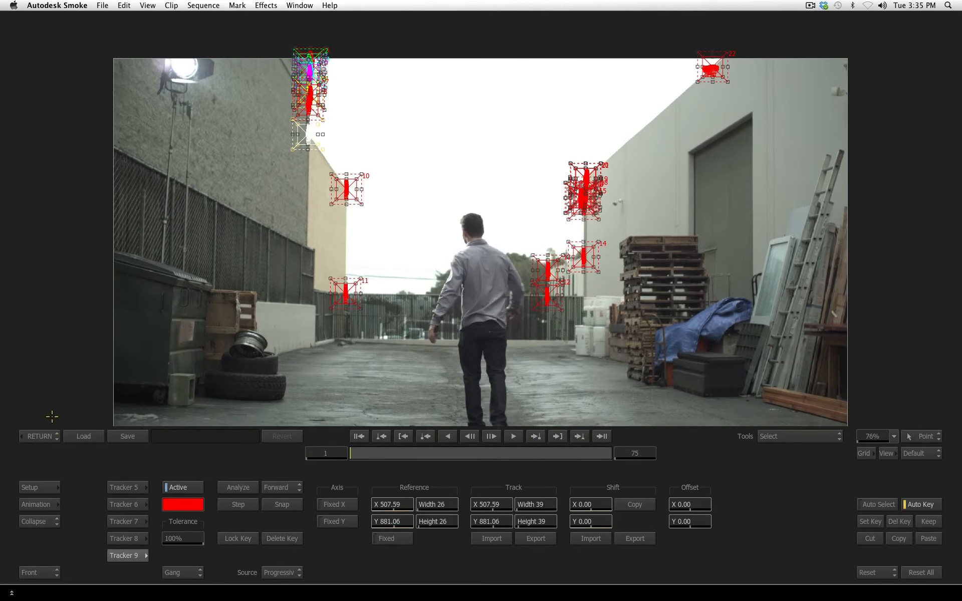